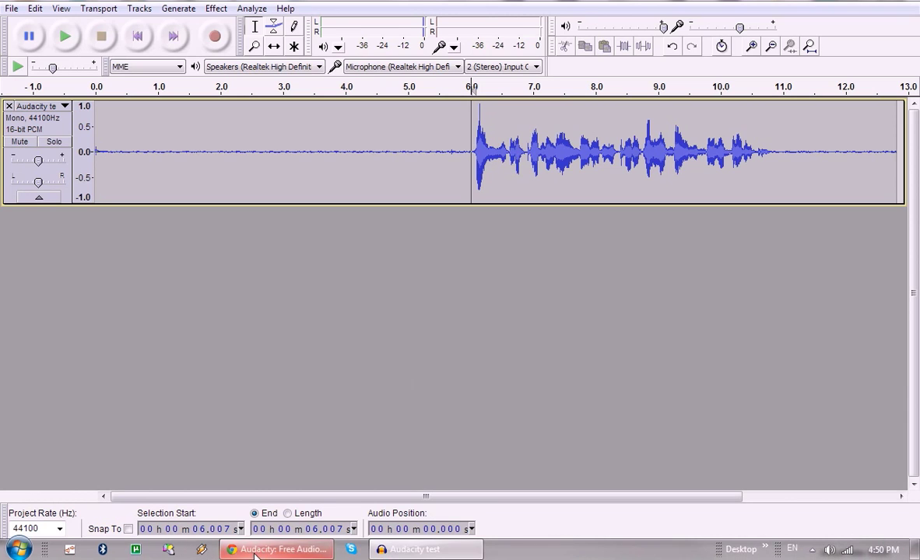
# - Switch to the Audacity website, highlight the headline text, then deselect it
pyautogui.click(278, 549)
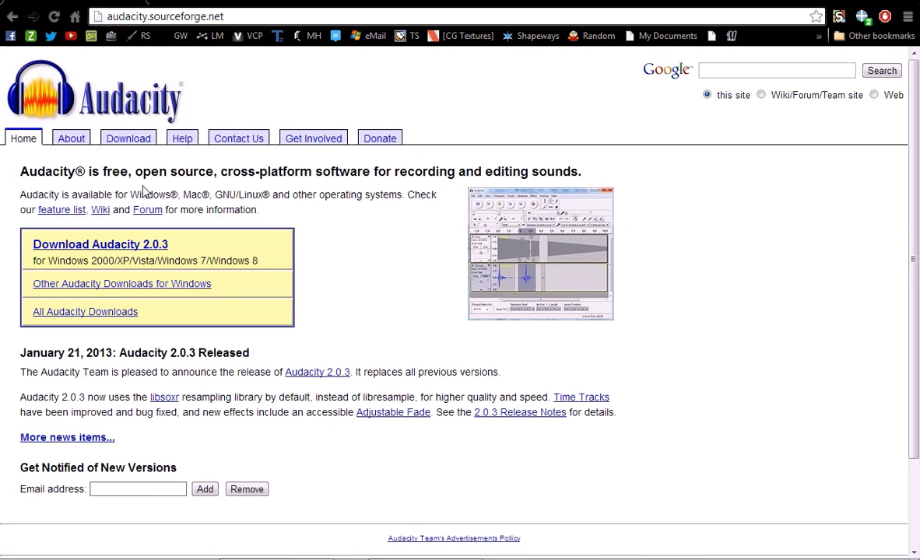
pyautogui.moveTo(18, 165); pyautogui.dragTo(610, 176)
pyautogui.click(618, 171)
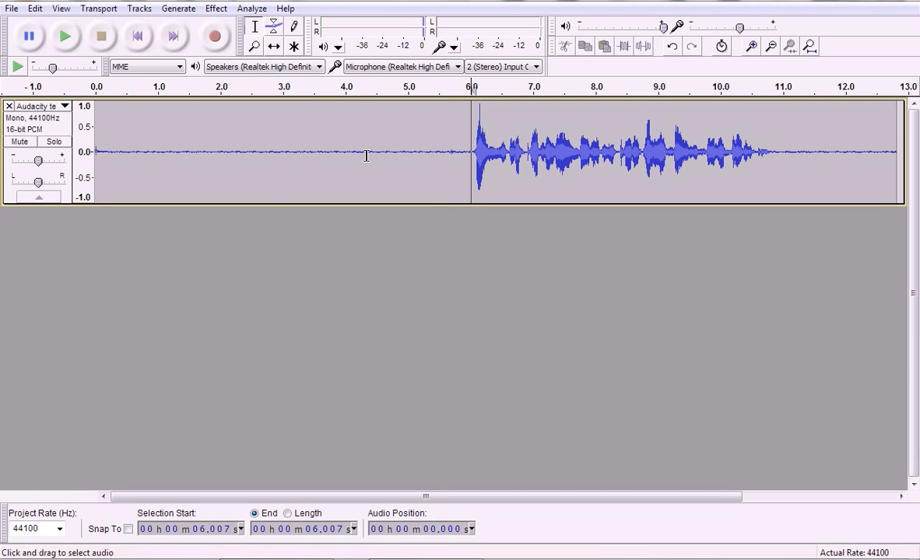
# - Play the recording from just before the speech, then play the quiet stretch from about 1.4 to 6 s
pyautogui.click(367, 156)
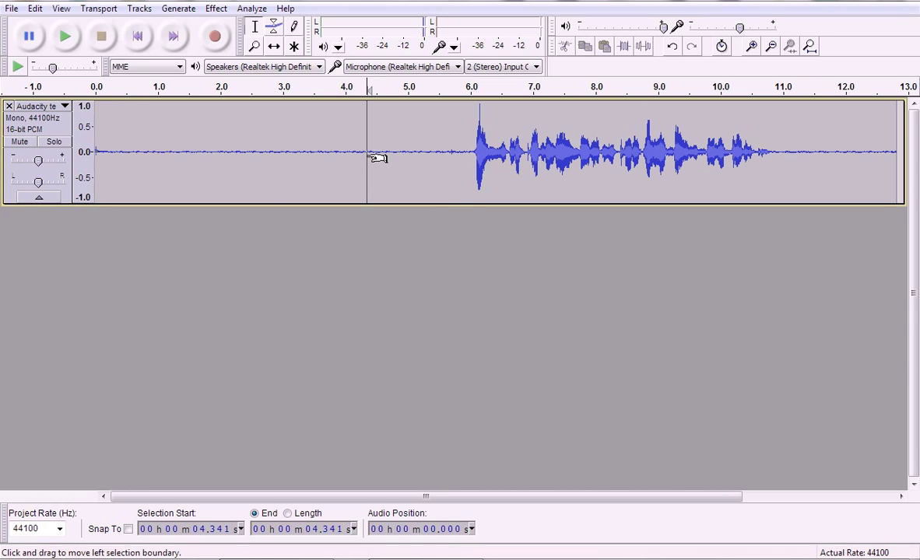
pyautogui.click(470, 152)
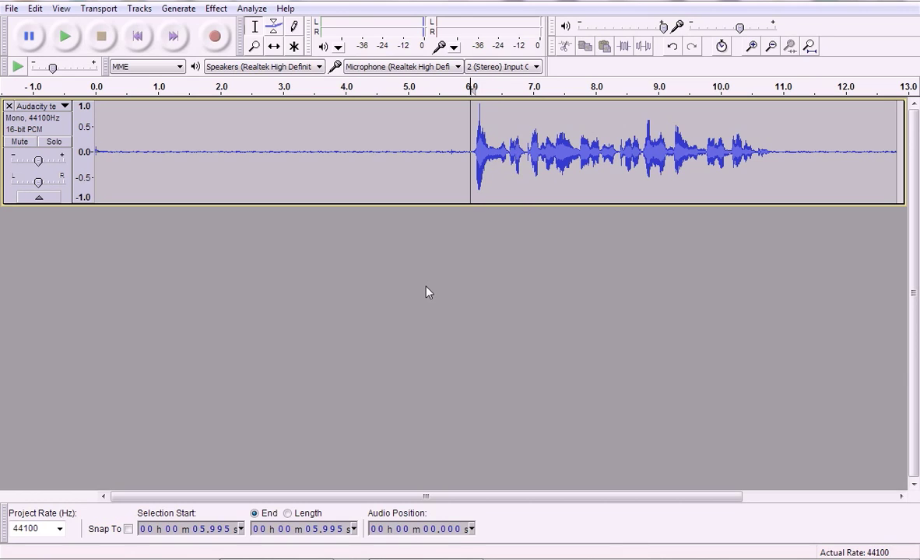
pyautogui.press('space')
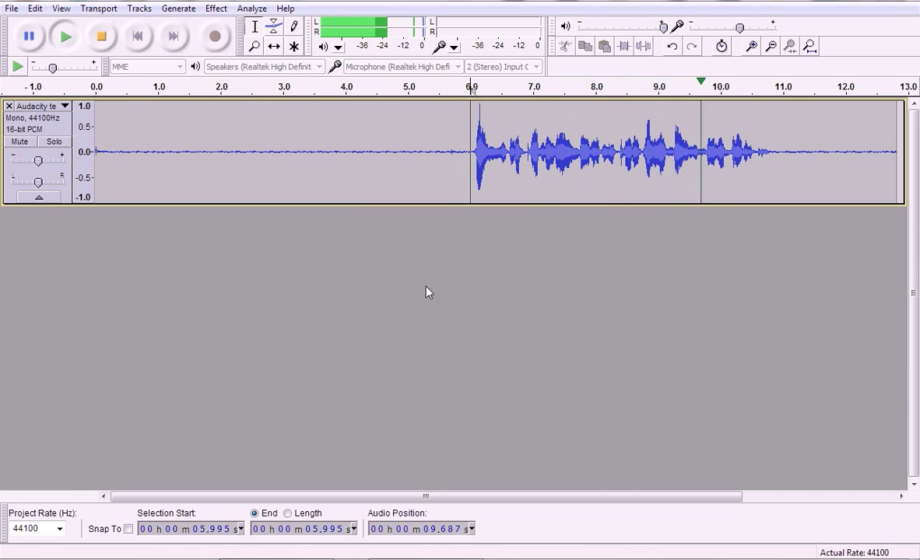
pyautogui.press('space')
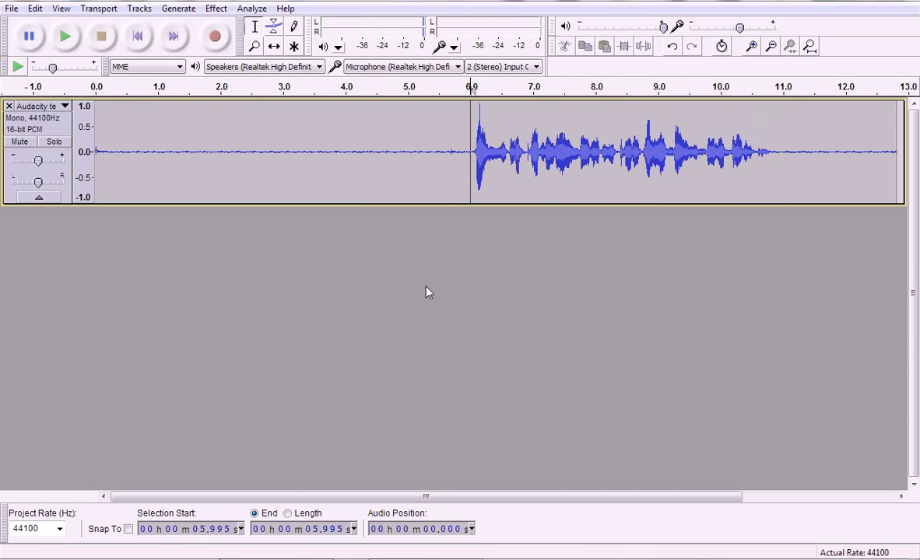
pyautogui.moveTo(179, 125); pyautogui.dragTo(472, 144)
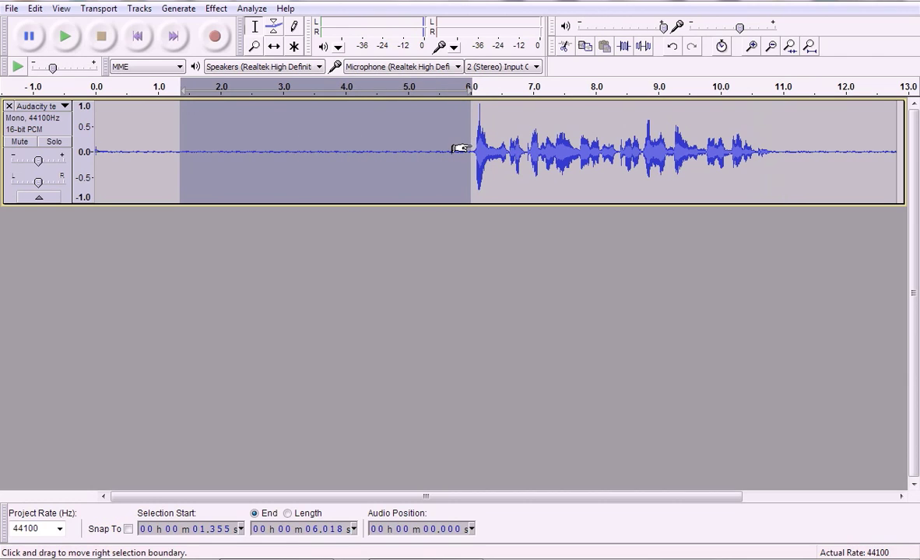
pyautogui.press('space')
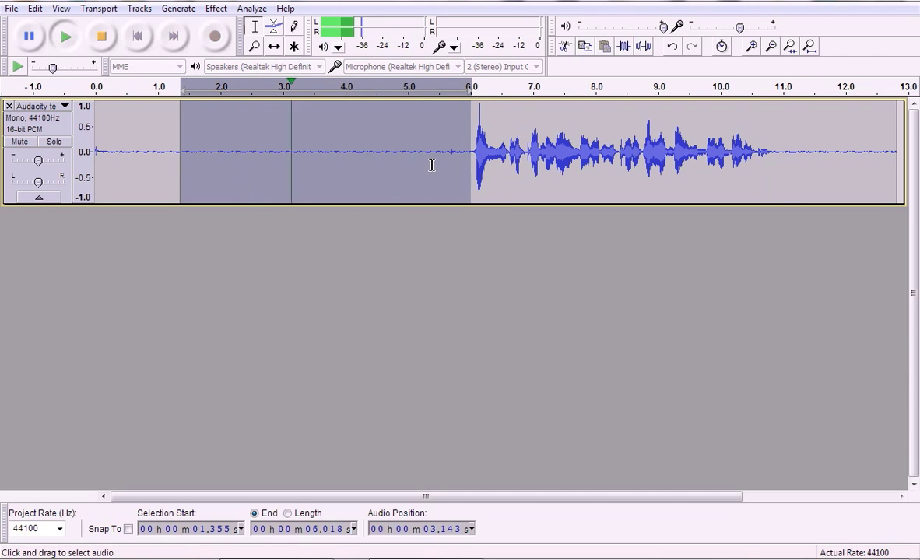
pyautogui.press('space')
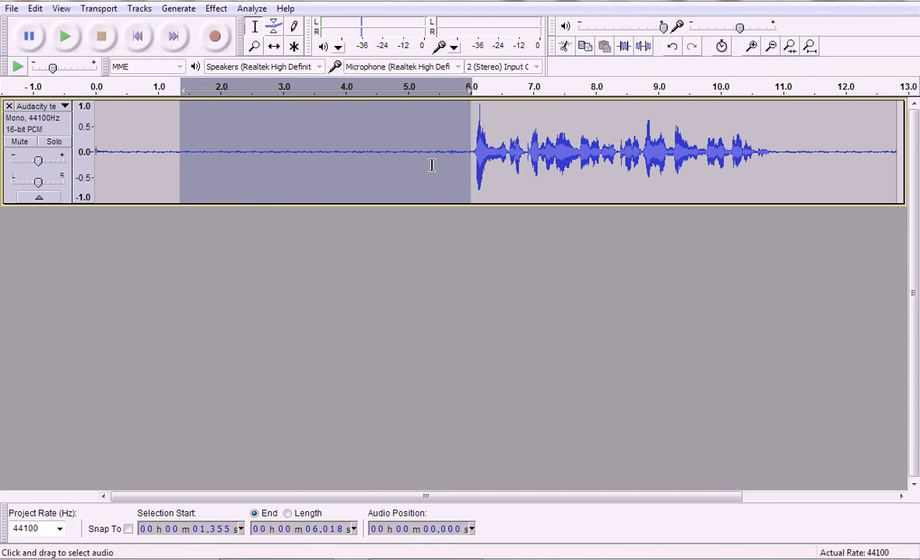
pyautogui.click(312, 123)
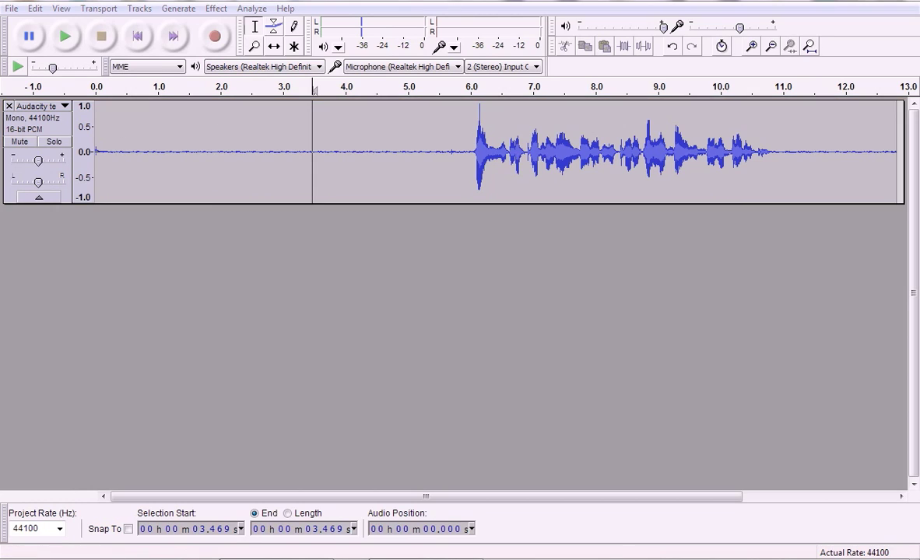
# - Import the original recording as a second track, reading the file directly, and mute it
pyautogui.moveTo(152, 237); pyautogui.dragTo(151, 238)
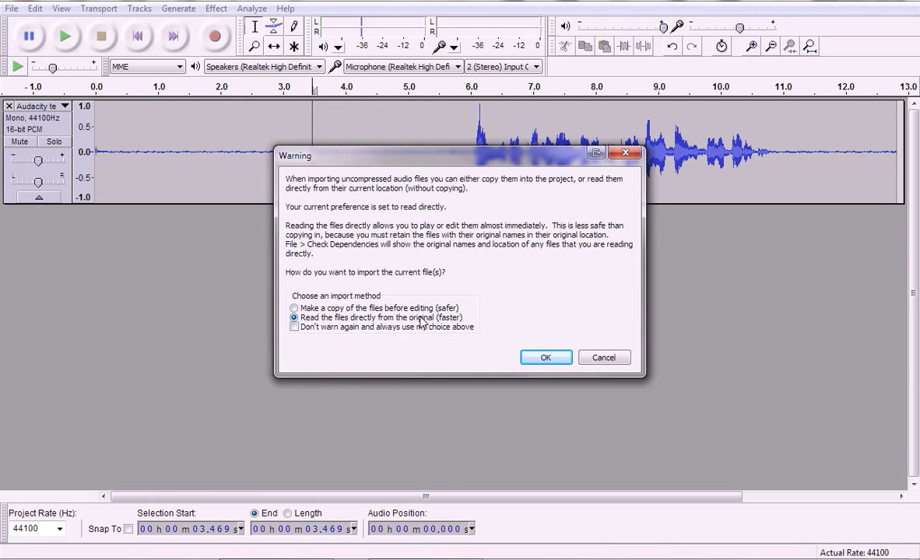
pyautogui.click(546, 358)
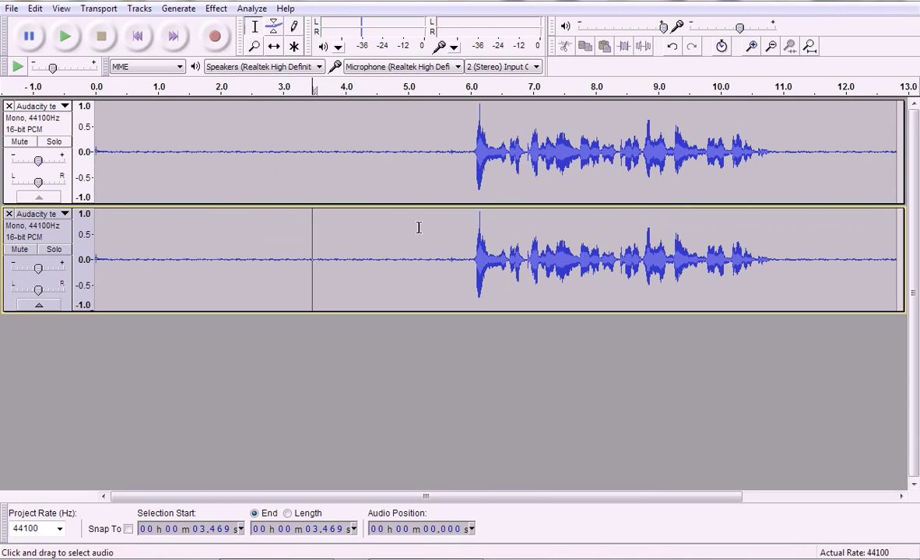
pyautogui.click(19, 249)
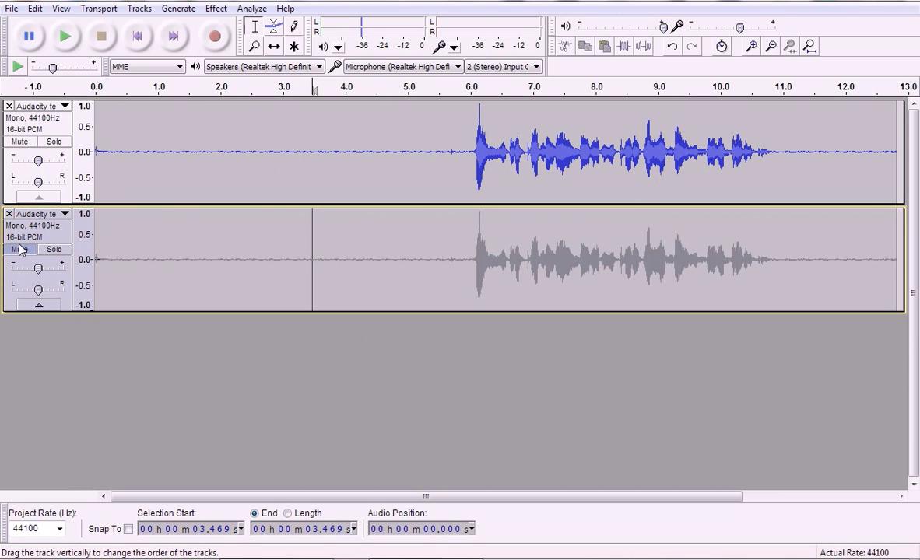
# - Compare selections of about 0.67–4.55 s in the first track and 1.25–4.18 s in the second
pyautogui.click(454, 148)
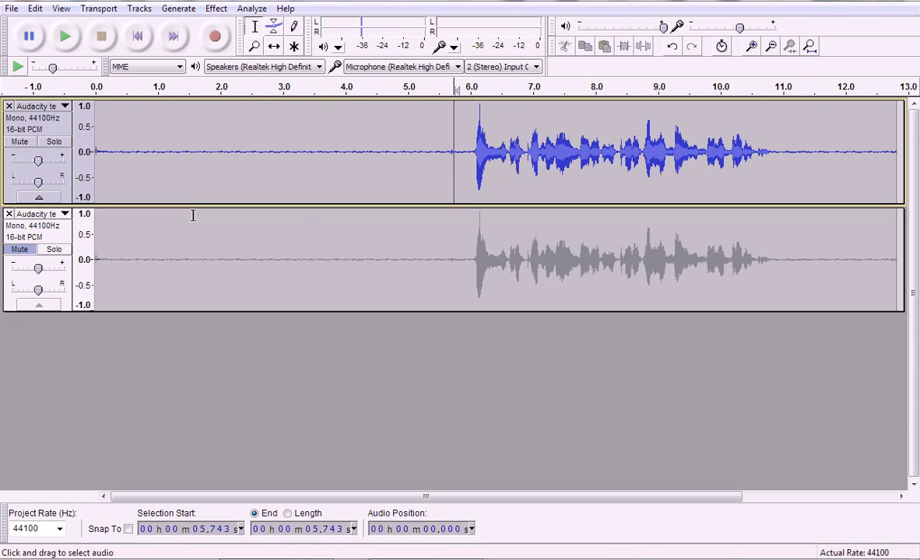
pyautogui.moveTo(137, 140); pyautogui.dragTo(378, 160)
pyautogui.moveTo(175, 247); pyautogui.dragTo(355, 251)
pyautogui.click(404, 221)
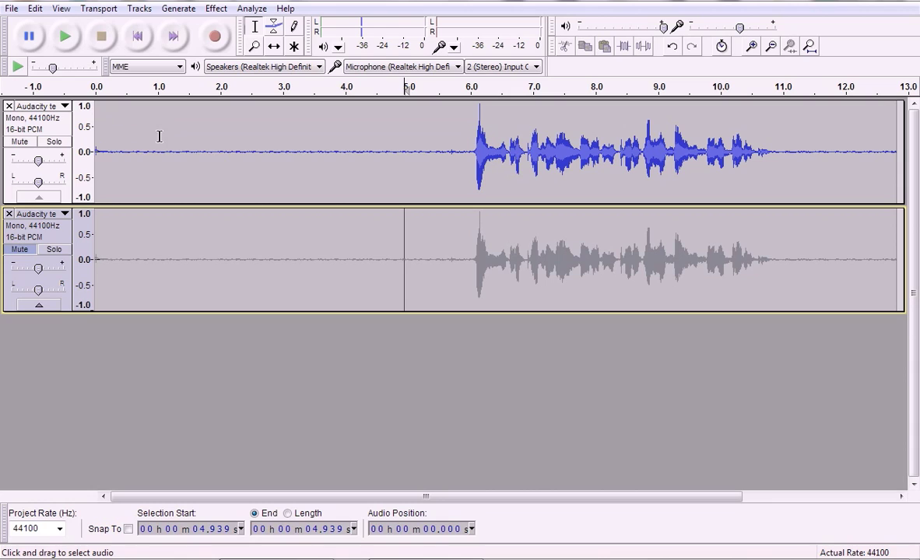
# - Select the silence from 0.68 to 5.78 s in the top track and save it as the Noise Removal profile
pyautogui.moveTo(160, 121); pyautogui.dragTo(416, 136)
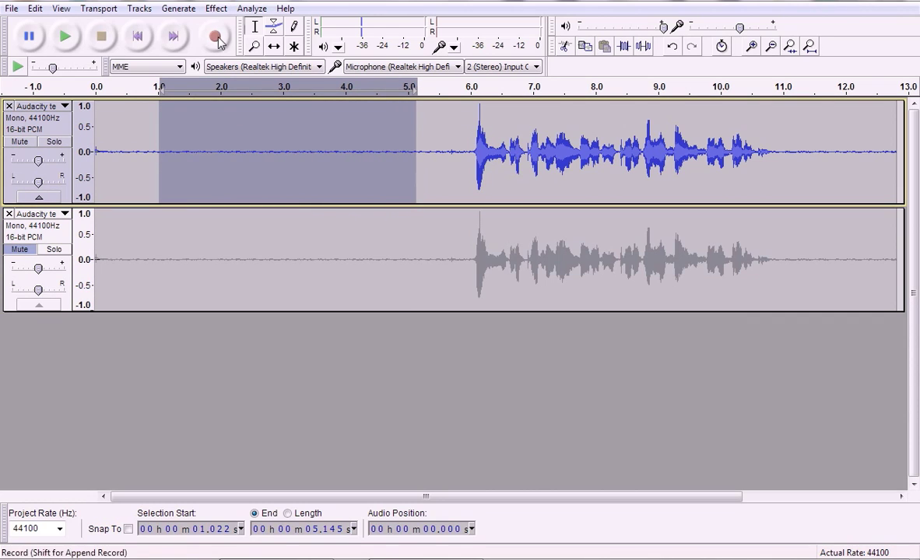
pyautogui.click(155, 148)
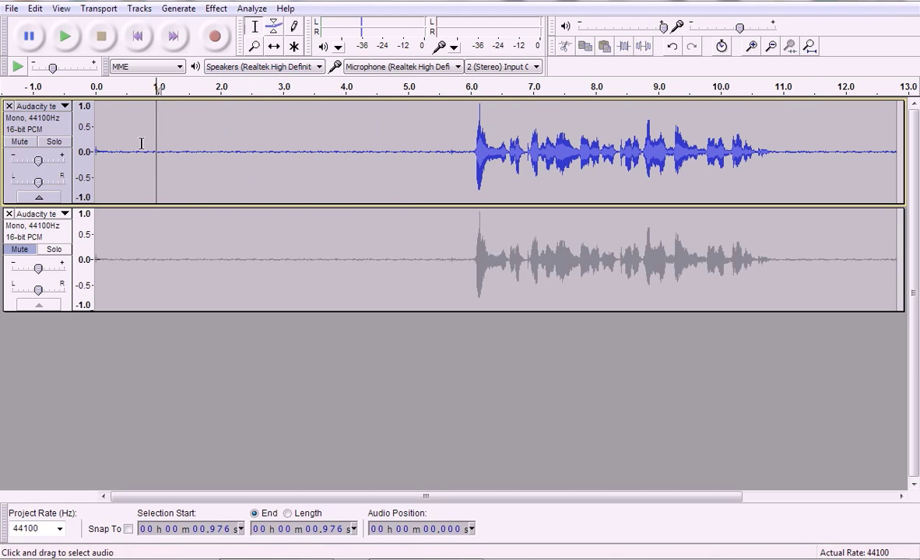
pyautogui.moveTo(137, 143); pyautogui.dragTo(456, 144)
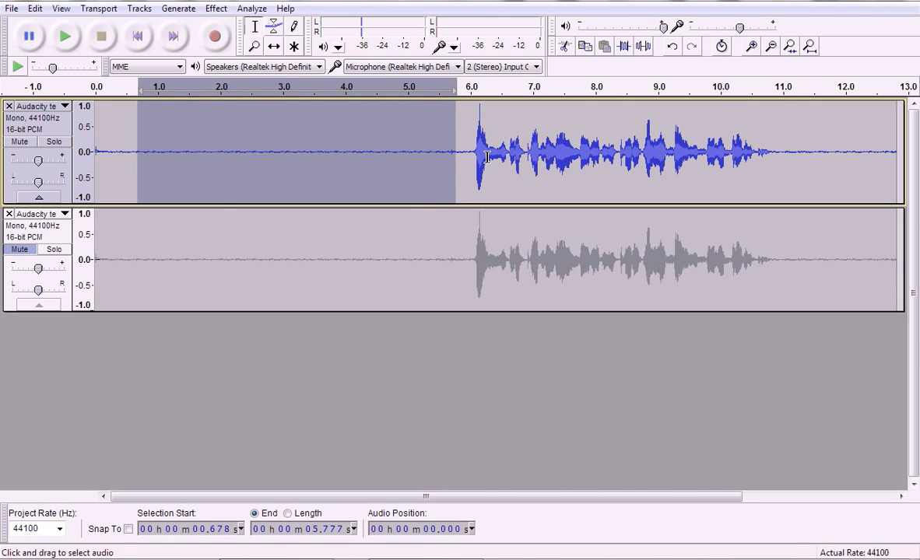
pyautogui.click(216, 8)
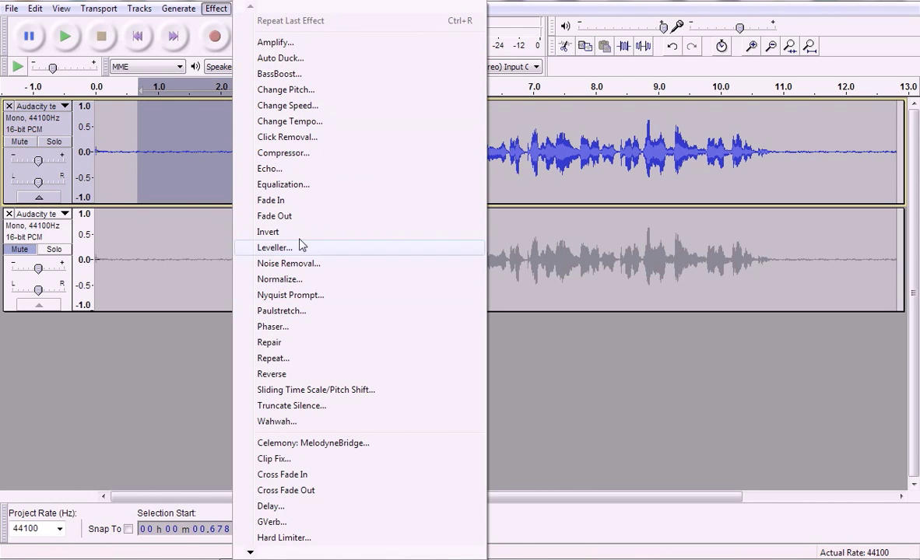
pyautogui.click(271, 264)
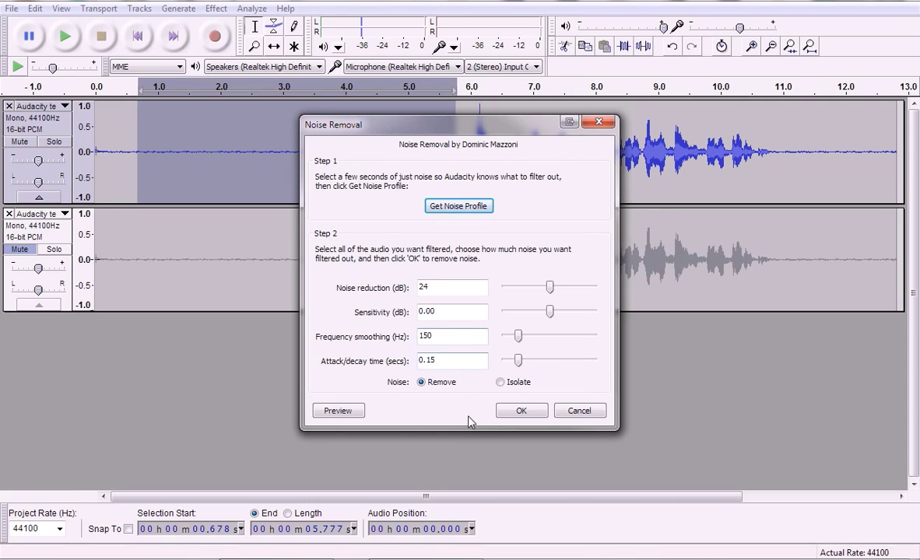
pyautogui.click(457, 207)
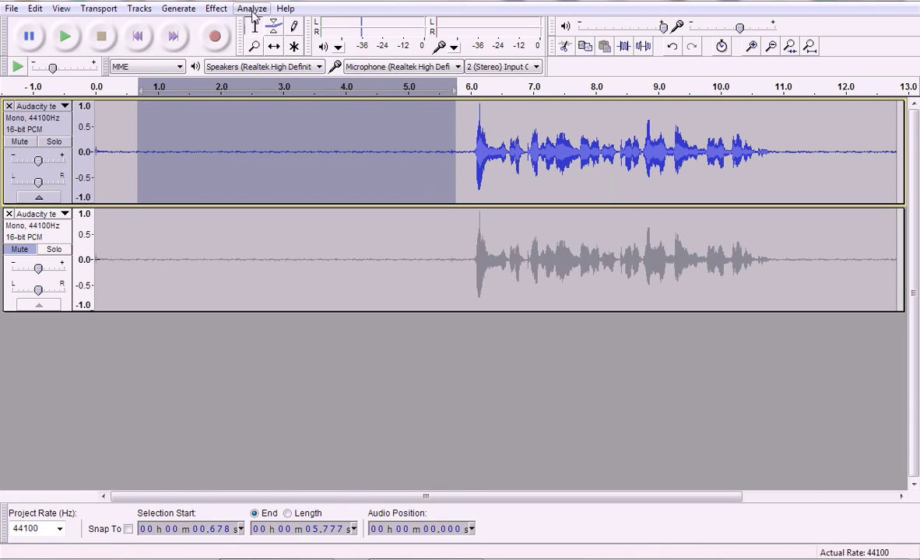
# - Apply Noise Removal to the entire top track clip
pyautogui.doubleClick(253, 125)
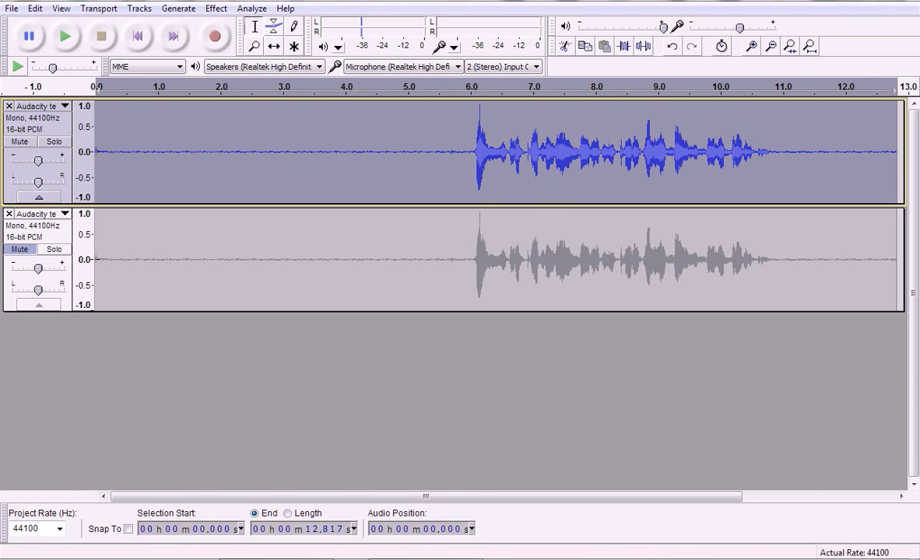
pyautogui.click(211, 8)
pyautogui.click(309, 264)
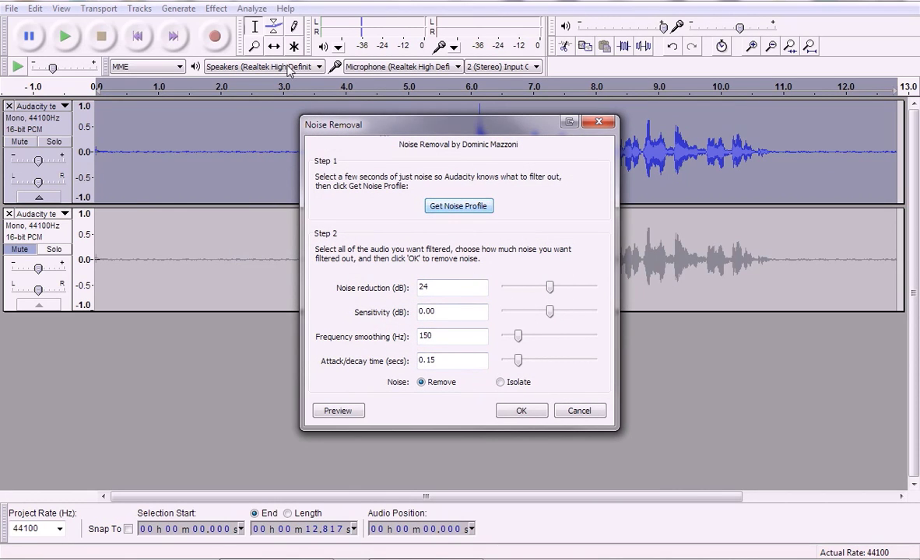
pyautogui.click(513, 411)
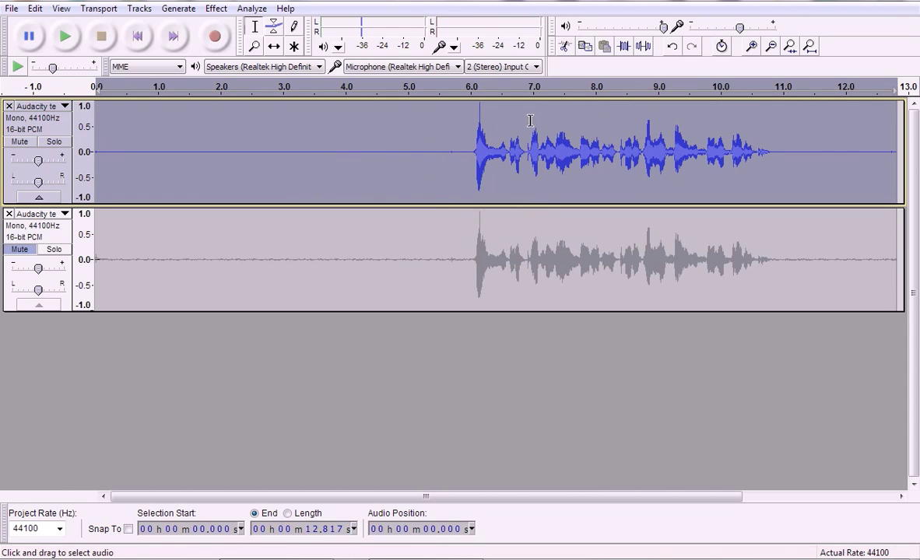
# - Play the cleaned track from about 2.1 s, then from 6 s where the speech starts
pyautogui.click(347, 133)
pyautogui.click(228, 136)
pyautogui.press('space')
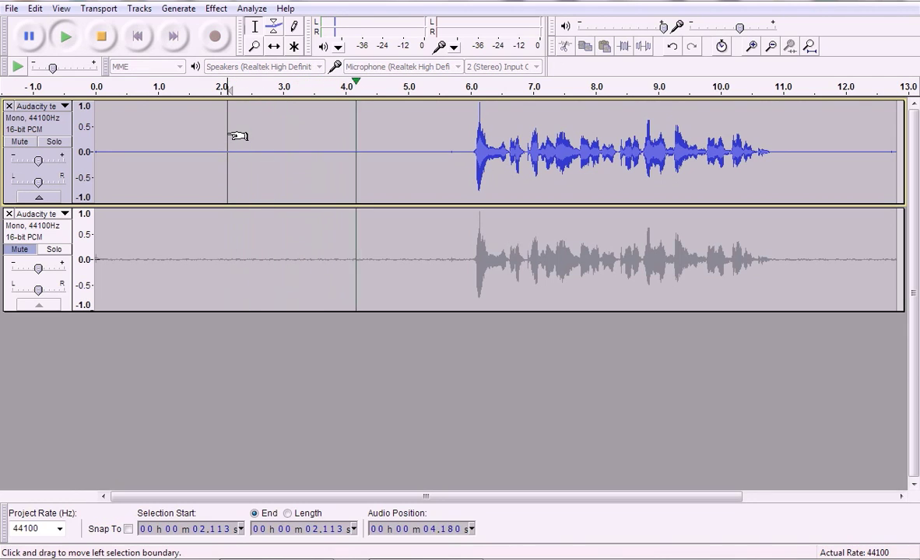
pyautogui.press('space')
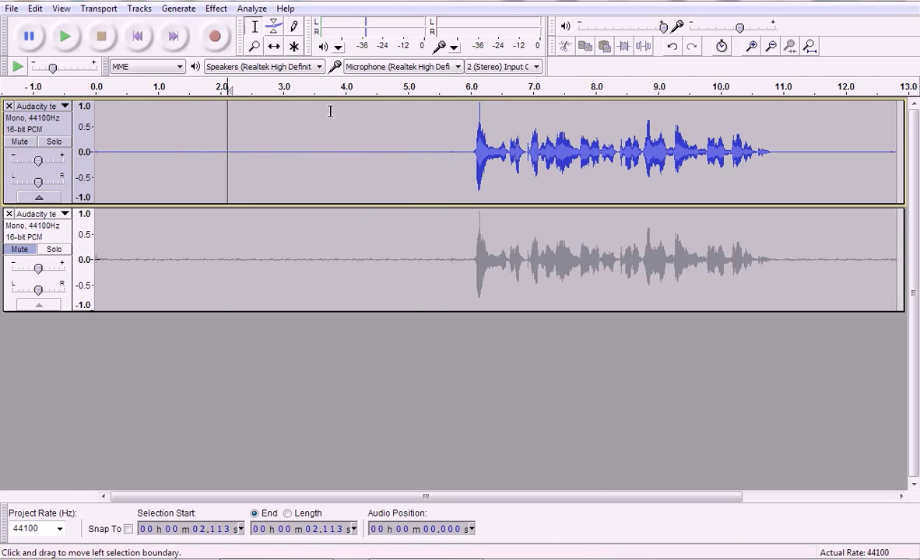
pyautogui.click(468, 140)
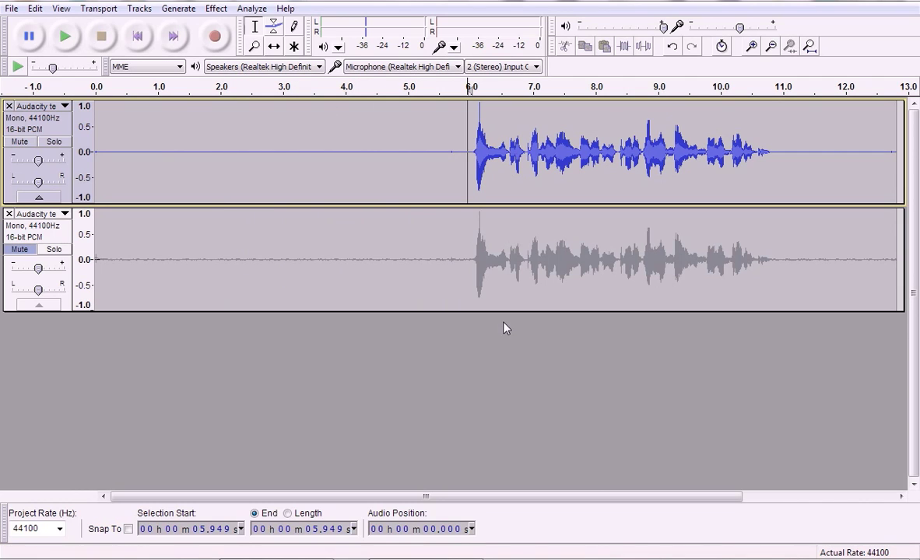
pyautogui.press('space')
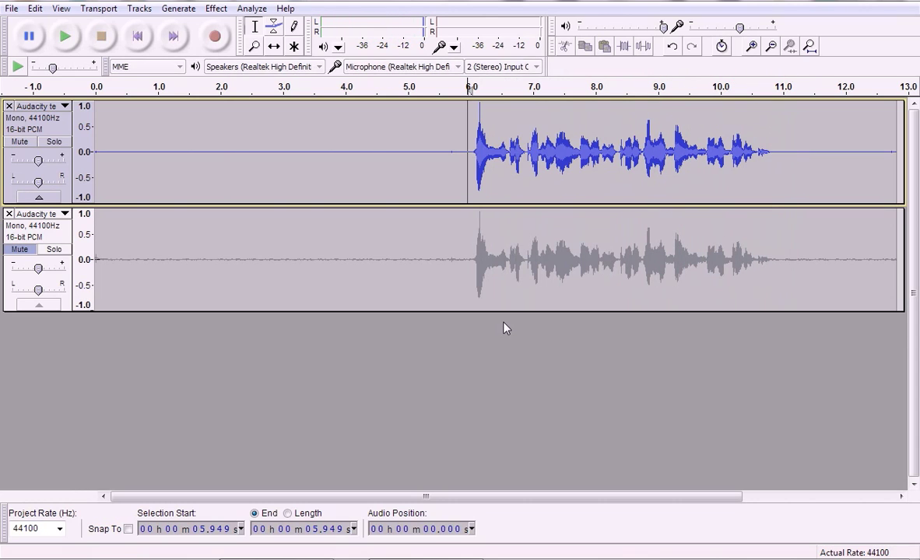
# - Open Bass Boost for the whole top clip, cancel it, and clear the selection
pyautogui.doubleClick(452, 135)
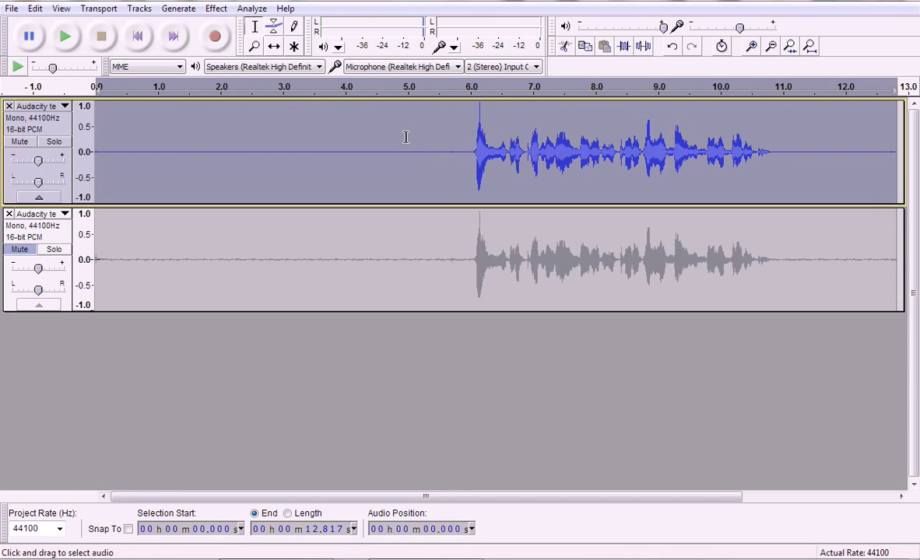
pyautogui.click(217, 9)
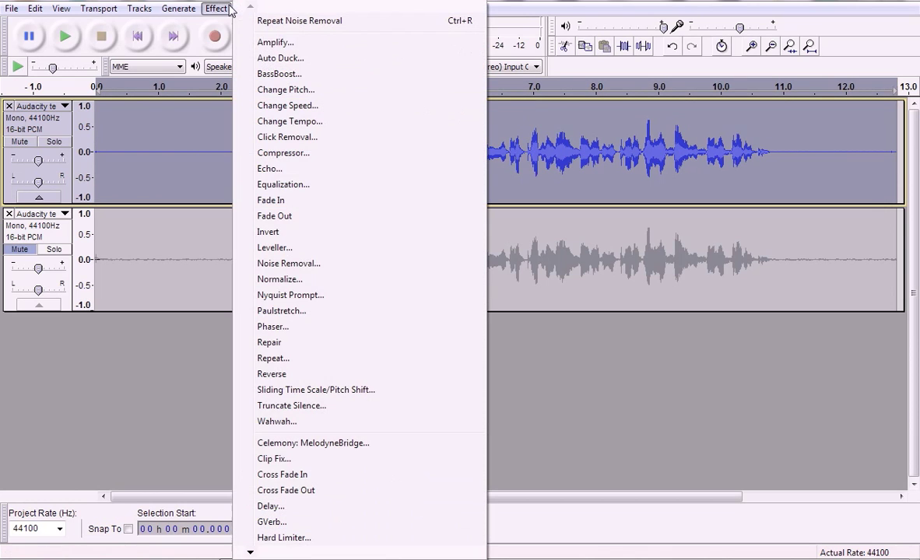
pyautogui.click(273, 74)
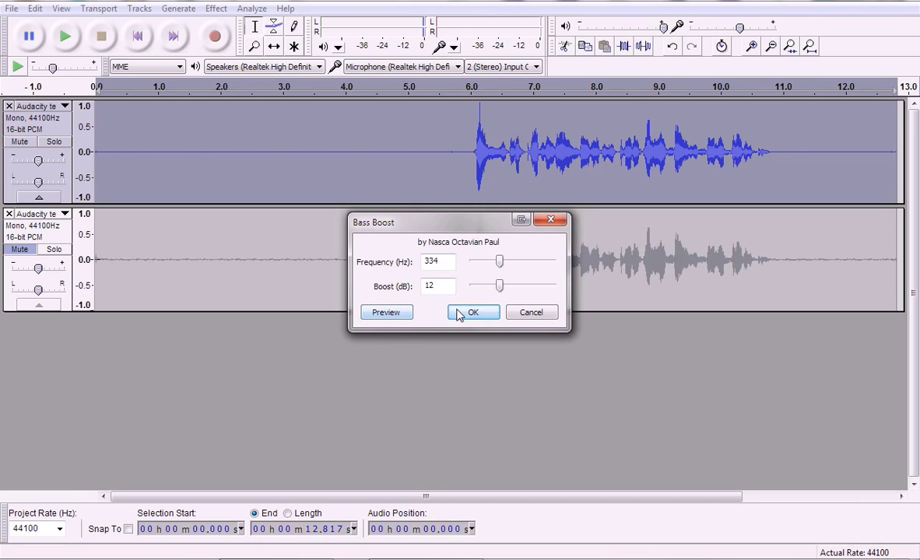
pyautogui.click(520, 319)
pyautogui.click(451, 149)
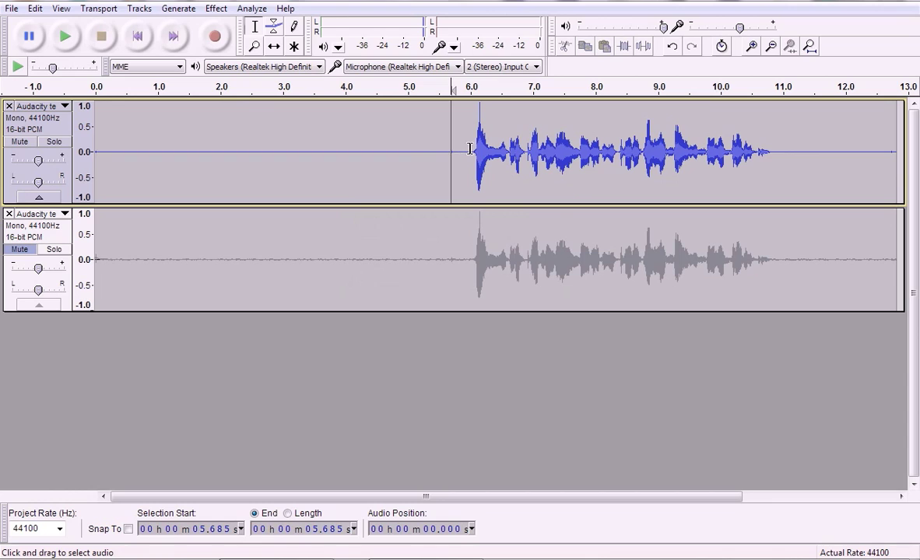
# - Select the speech from 6.0 to 10.9 s, then preview and apply a Bass Boost of 334 Hz, 12 dB
pyautogui.moveTo(470, 149); pyautogui.dragTo(776, 154)
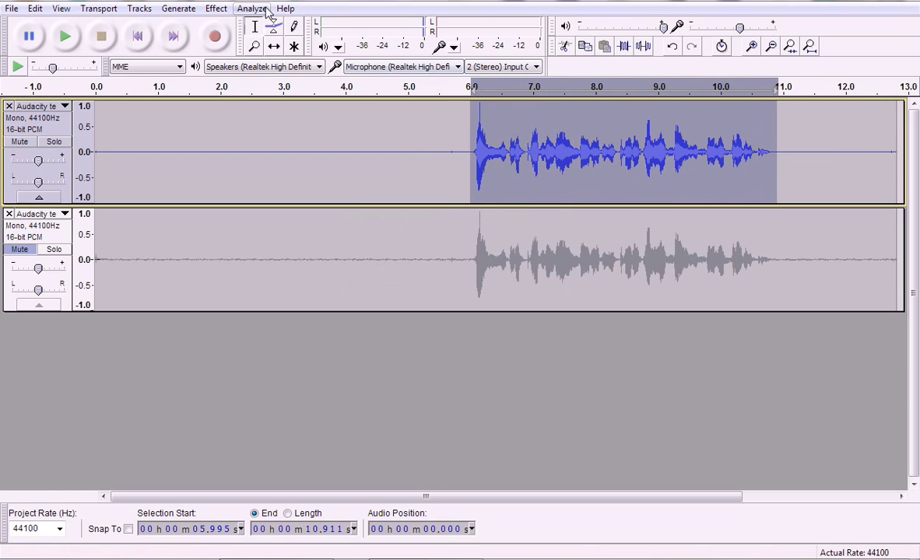
pyautogui.click(216, 9)
pyautogui.click(288, 69)
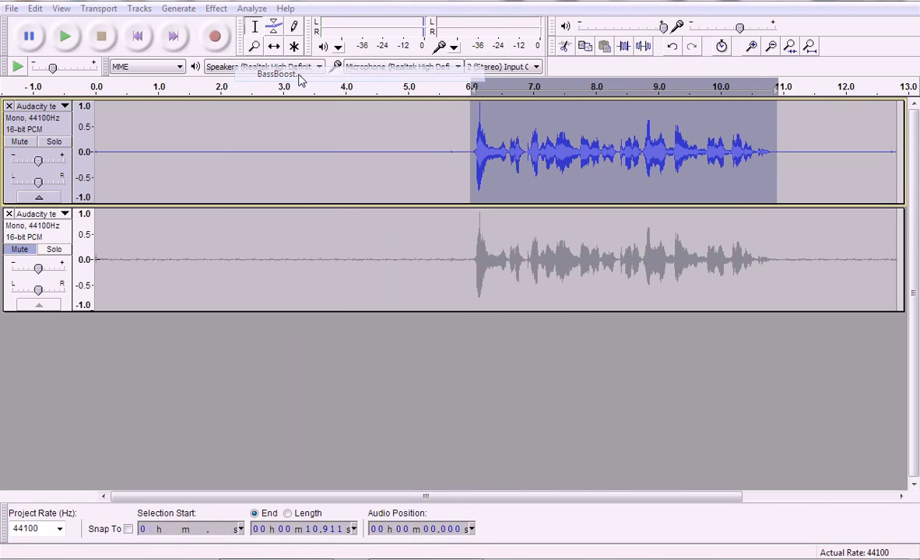
pyautogui.moveTo(492, 263); pyautogui.dragTo(497, 262)
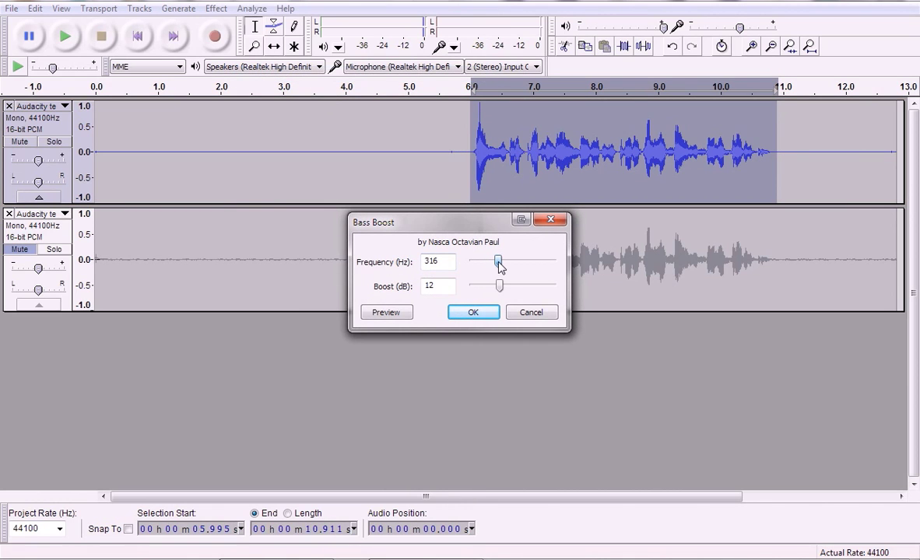
pyautogui.click(398, 314)
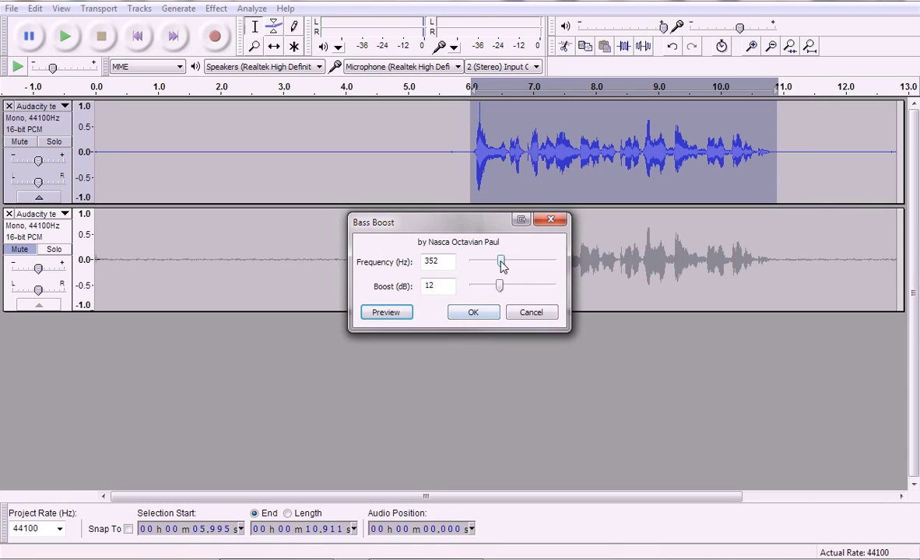
pyautogui.moveTo(502, 266); pyautogui.dragTo(491, 266)
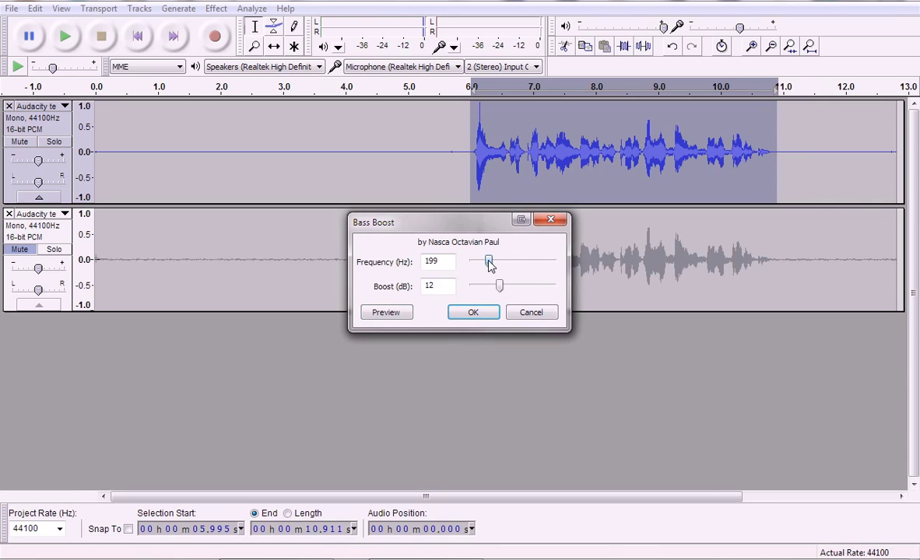
pyautogui.click(388, 314)
pyautogui.click(391, 314)
pyautogui.click(488, 313)
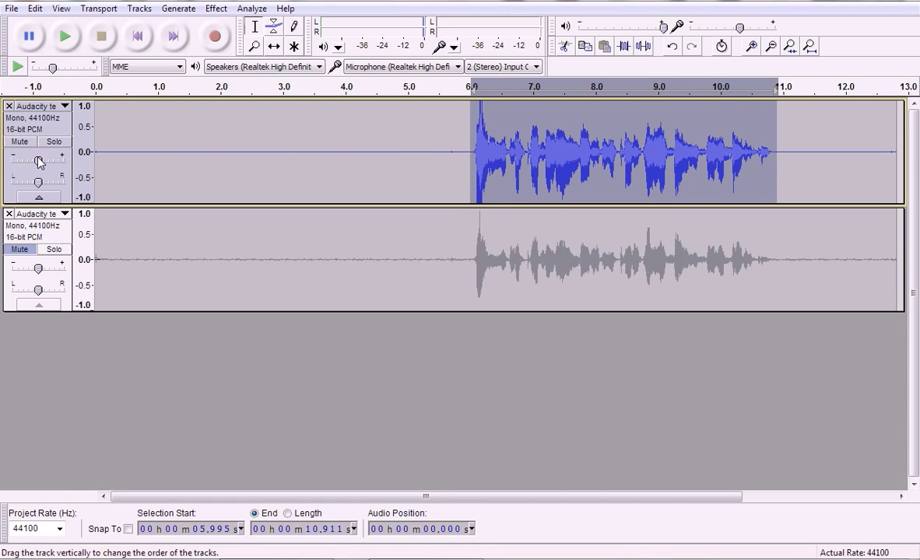
# - Lower the upper track's gain to about -2 dB, unmute the lower track, and select its whole clip
pyautogui.moveTo(39, 166)
pyautogui.moveTo(36, 161); pyautogui.dragTo(34, 162)
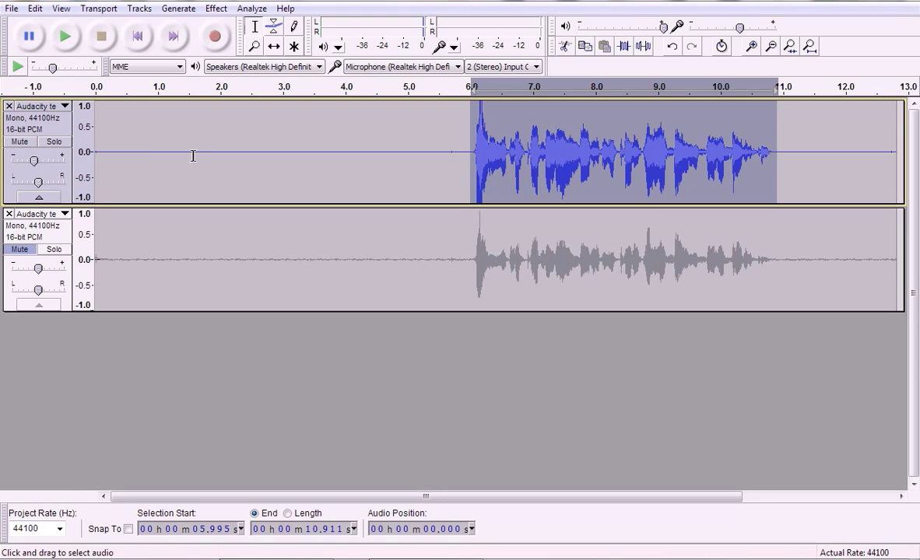
pyautogui.click(481, 160)
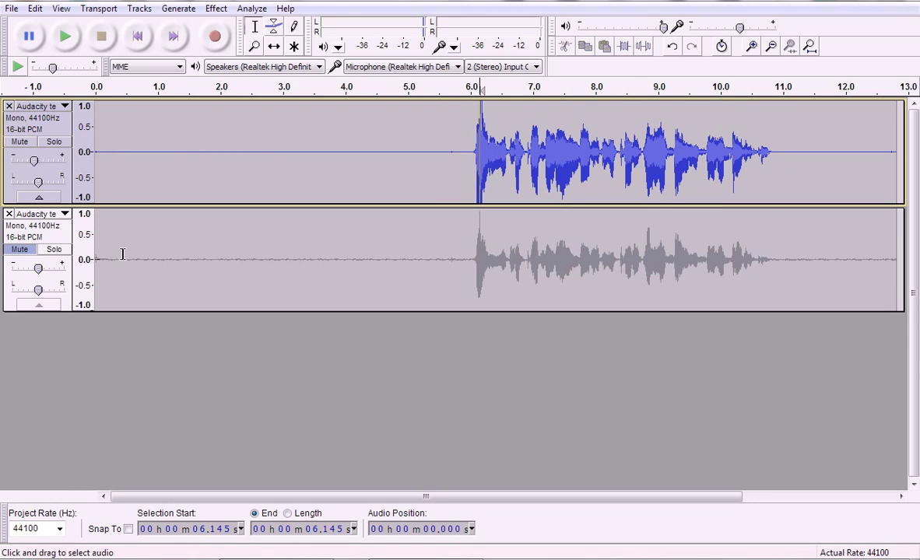
pyautogui.click(21, 250)
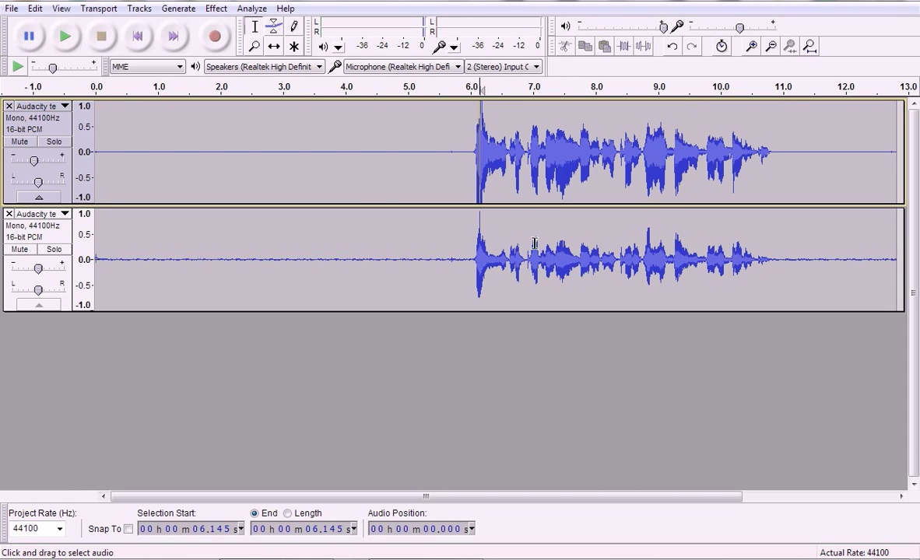
pyautogui.doubleClick(466, 253)
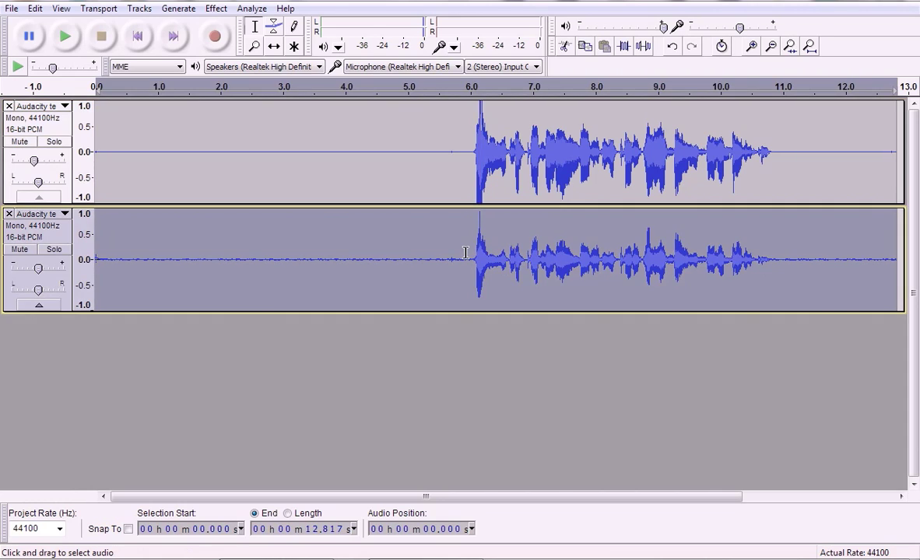
# - Apply a High Pass Filter with 6 dB rolloff and 4401 Hz cutoff to the lower track
pyautogui.click(218, 8)
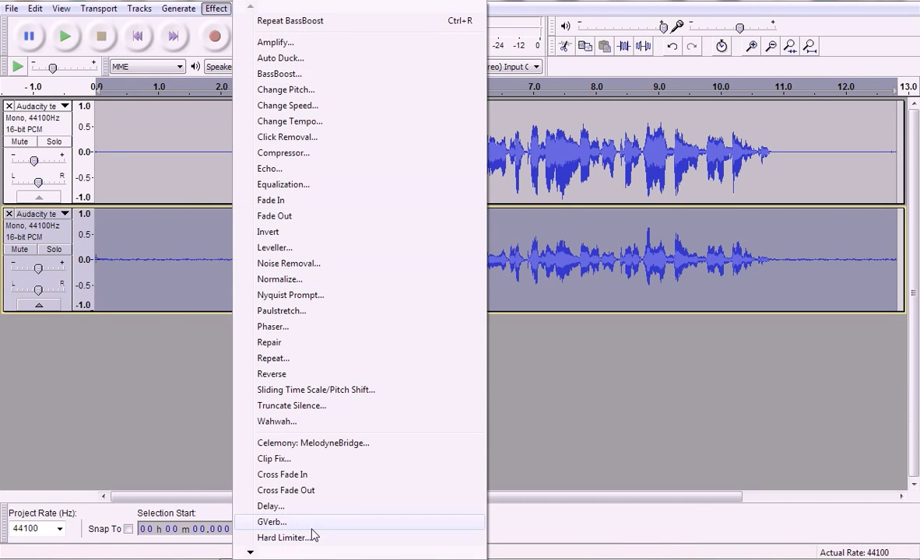
pyautogui.moveTo(286, 550)
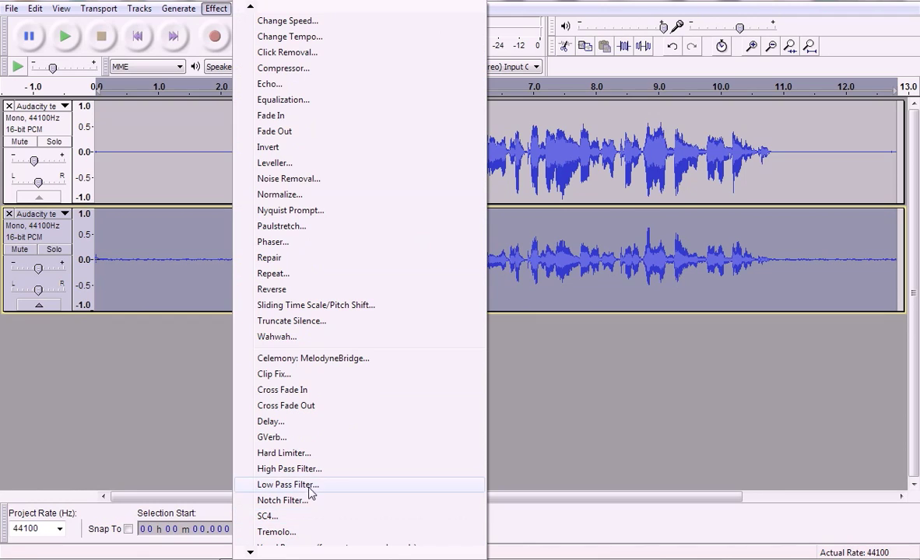
pyautogui.click(315, 469)
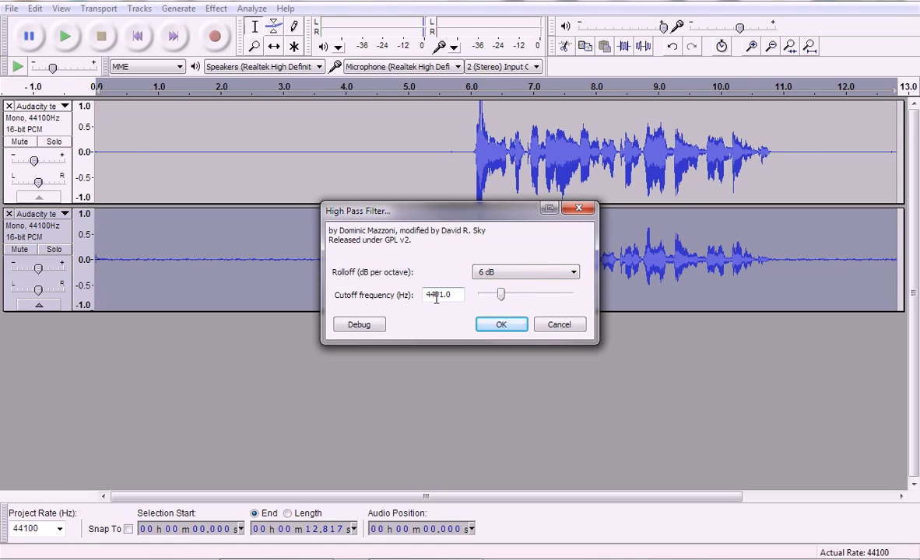
pyautogui.click(501, 325)
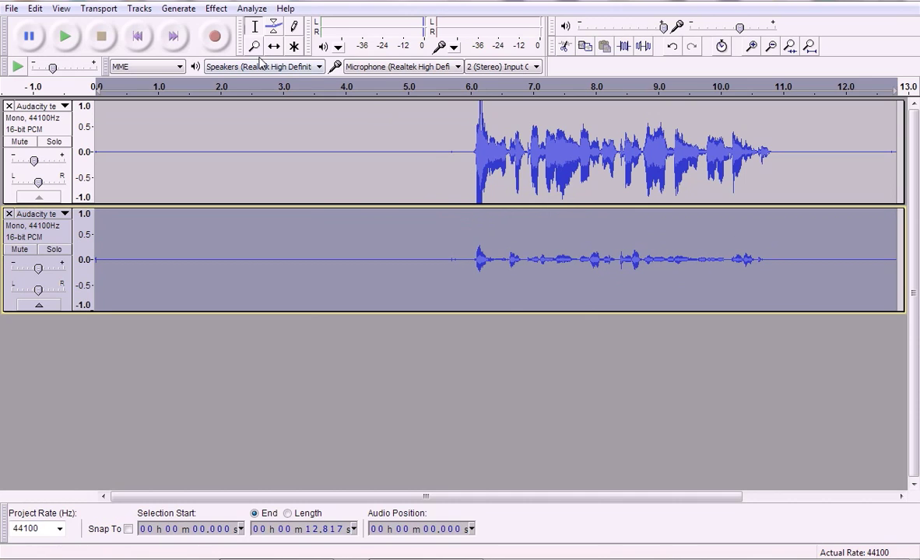
# - Amplify the lower track by 9.2 dB so its peak reaches -1.9 dB
pyautogui.click(217, 8)
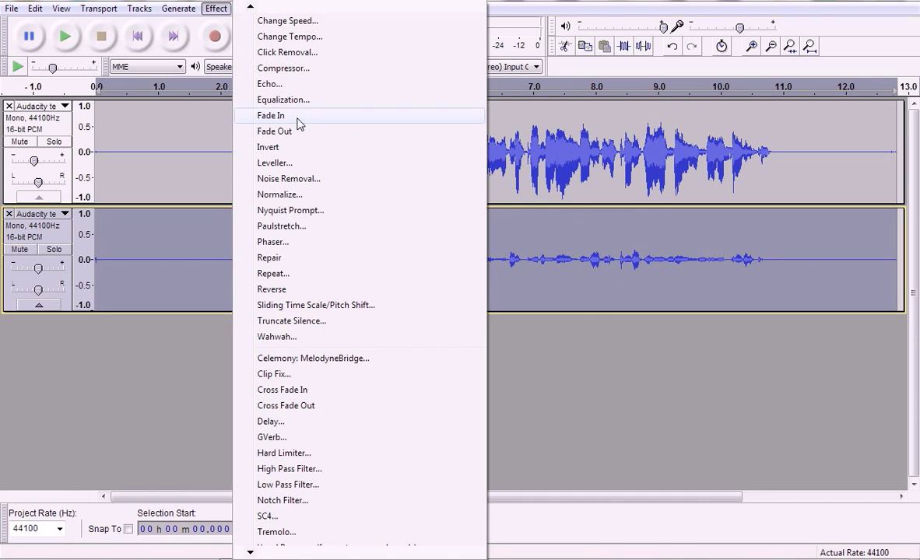
pyautogui.moveTo(273, 15)
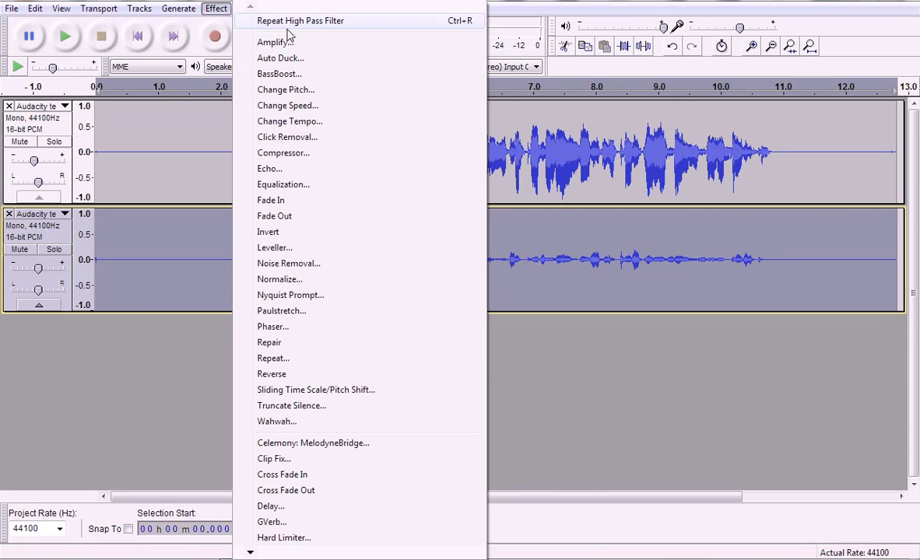
pyautogui.click(282, 40)
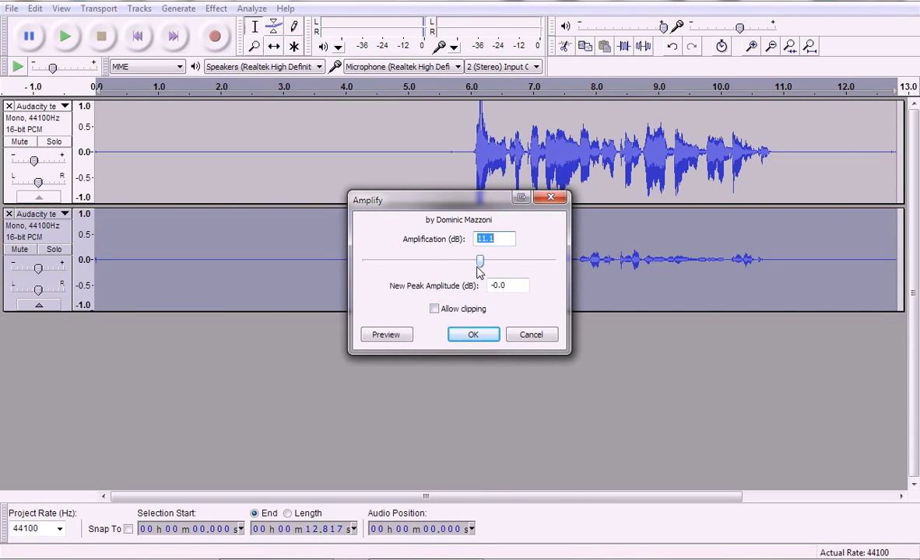
pyautogui.moveTo(477, 267); pyautogui.dragTo(478, 265)
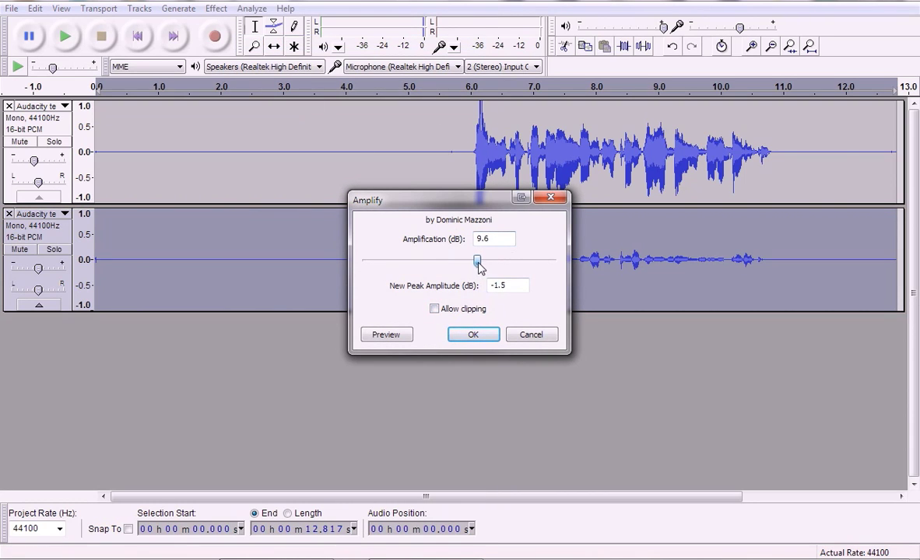
pyautogui.click(481, 335)
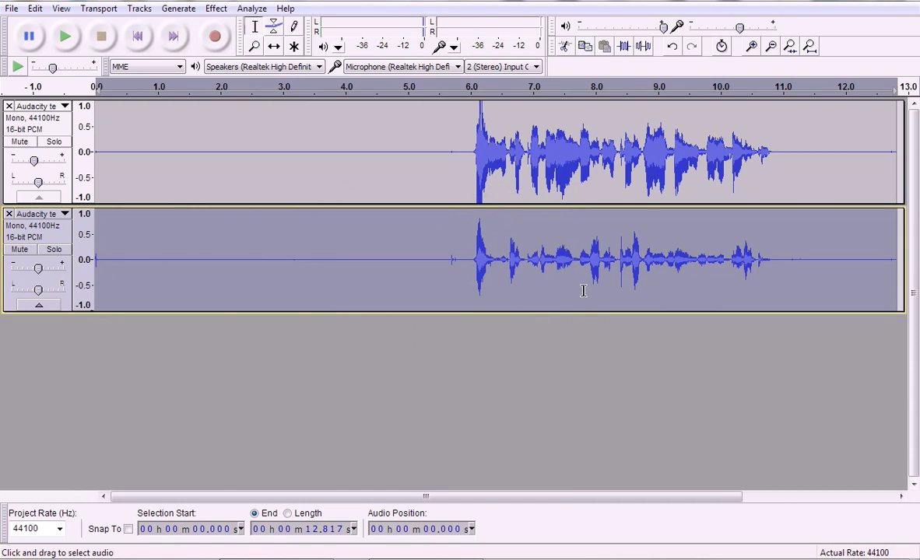
# - Mute the upper track and listen to the filtered lower track alone, playing from 3.457 s
pyautogui.click(467, 243)
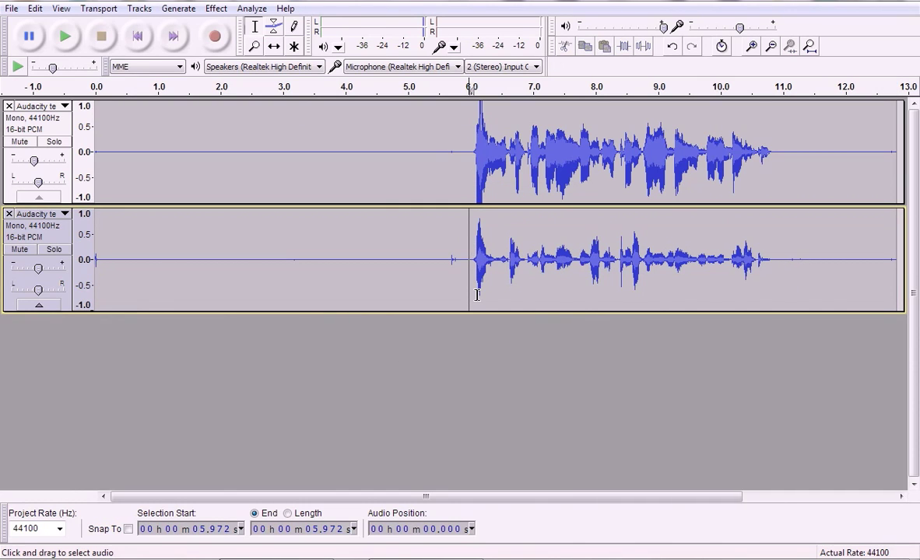
pyautogui.press('space')
pyautogui.press('space')
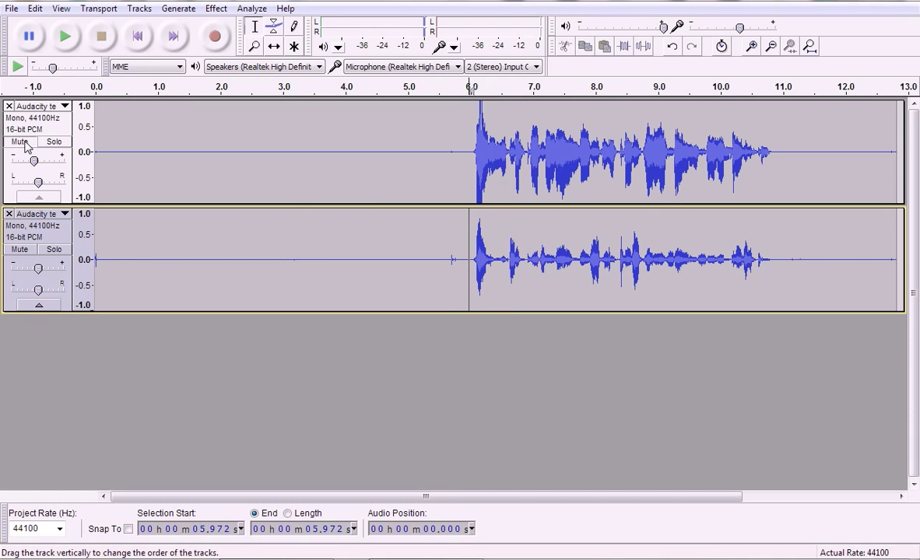
pyautogui.click(21, 142)
pyautogui.press('space')
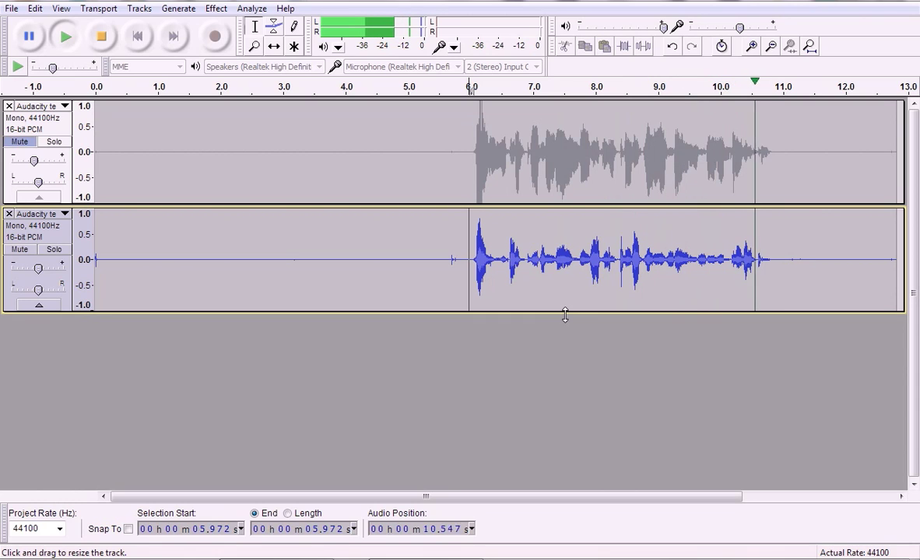
pyautogui.press('space')
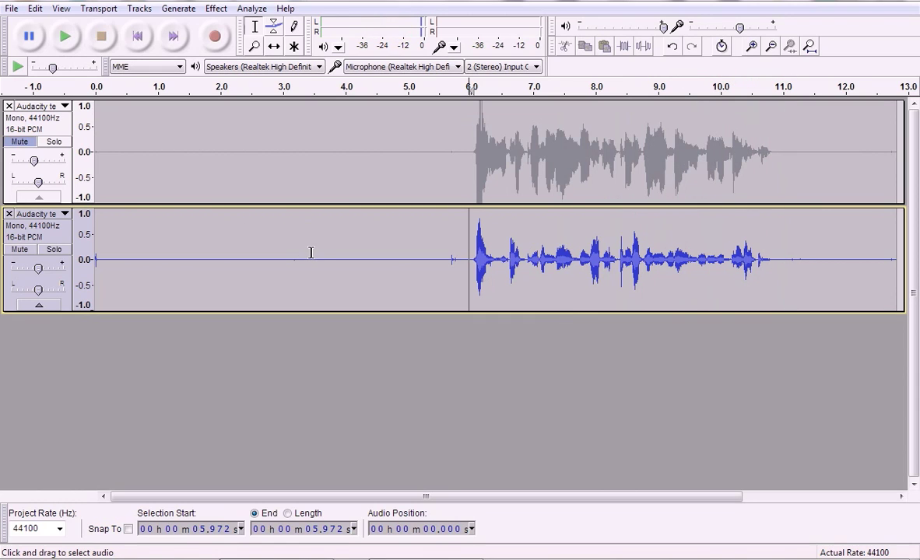
pyautogui.click(311, 253)
pyautogui.press('space')
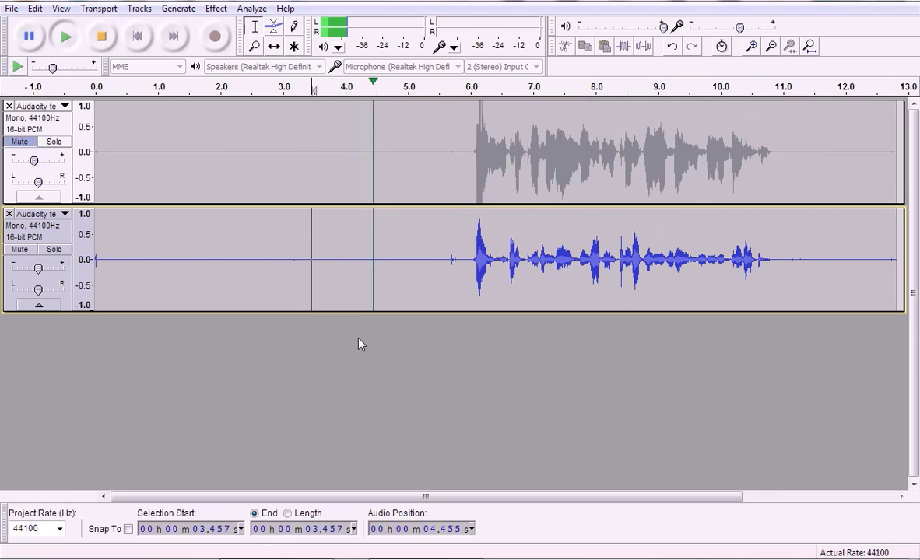
pyautogui.press('space')
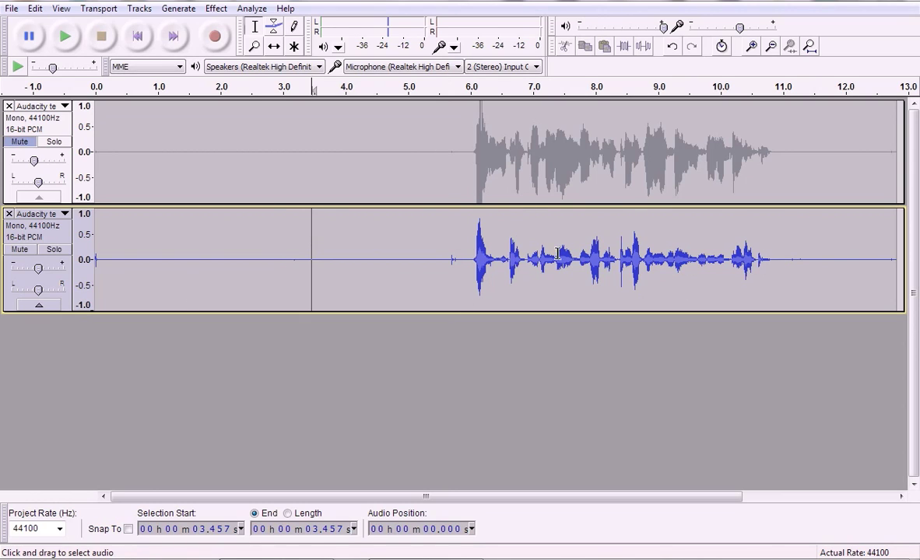
# - Capture a noise profile from the lower track's silent opening, 0.195 to 5.524 s
pyautogui.moveTo(108, 249); pyautogui.dragTo(440, 236)
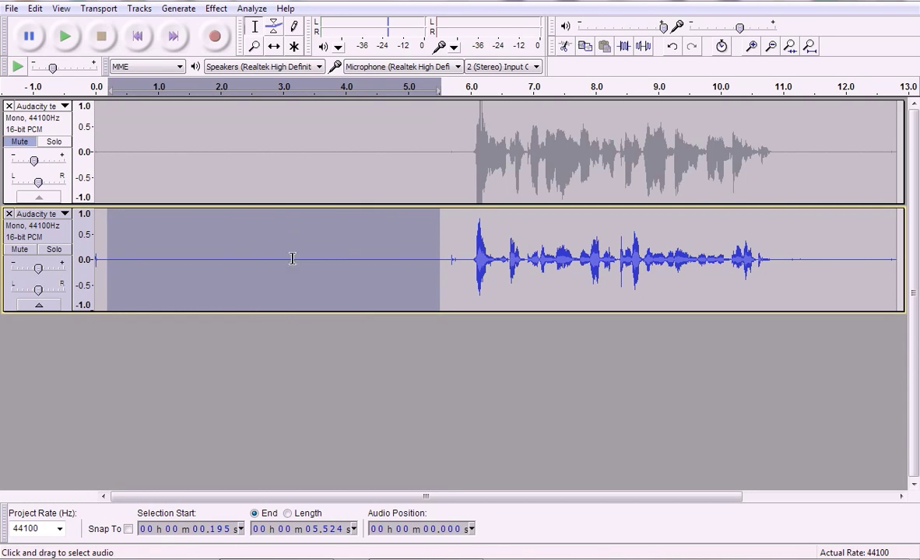
pyautogui.click(215, 9)
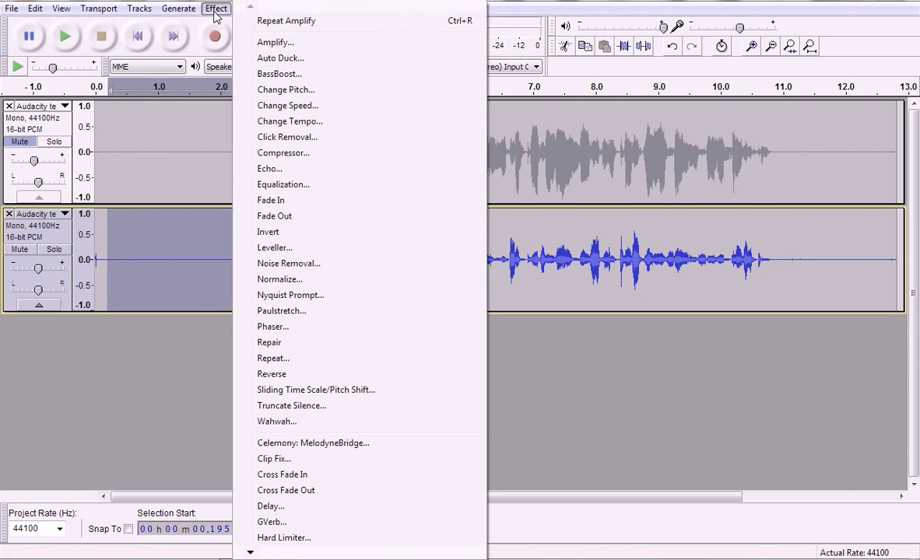
pyautogui.click(300, 264)
pyautogui.click(437, 207)
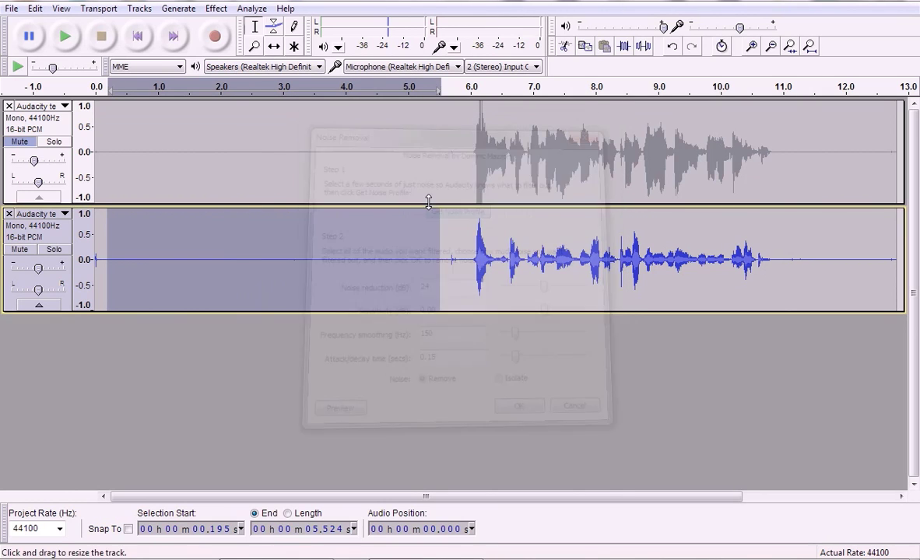
pyautogui.click(216, 9)
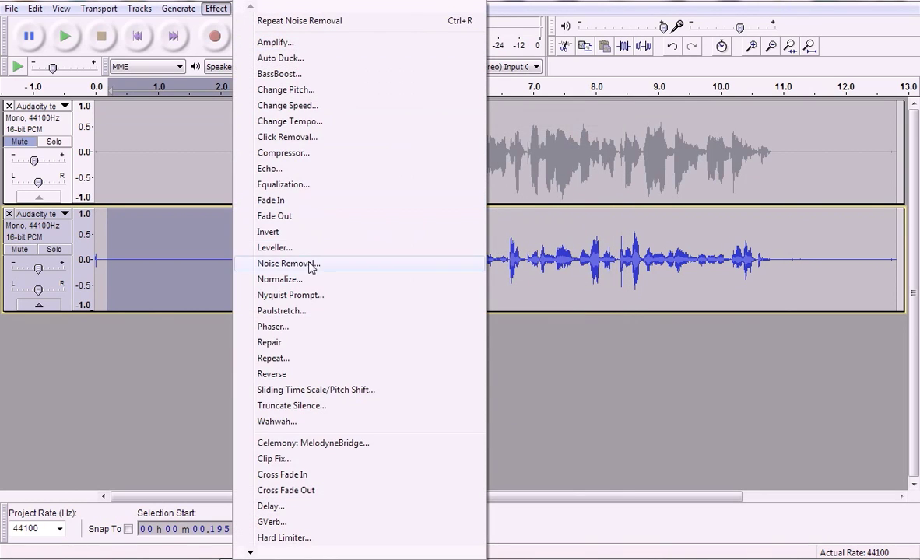
pyautogui.click(319, 264)
pyautogui.press('Escape')
# - Apply Noise Removal to the whole lower track clip
pyautogui.doubleClick(323, 226)
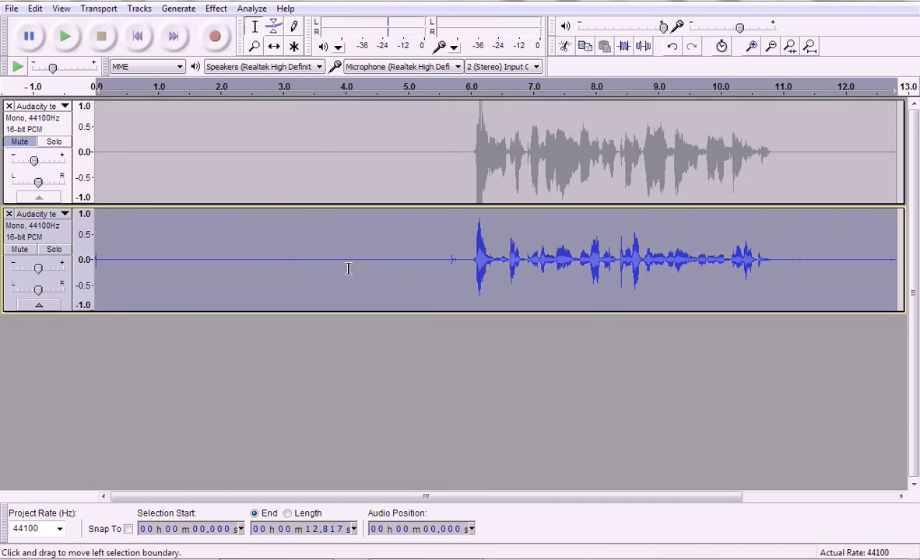
pyautogui.click(222, 10)
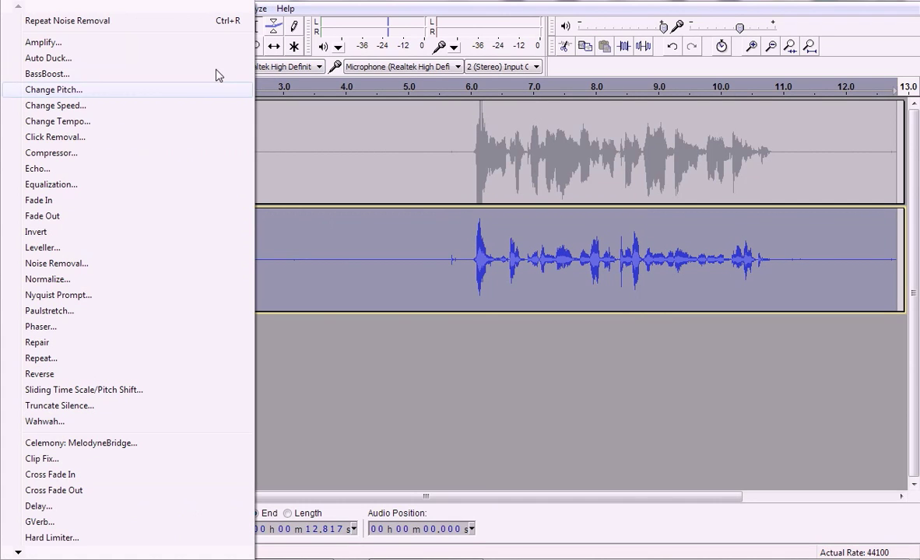
pyautogui.click(90, 267)
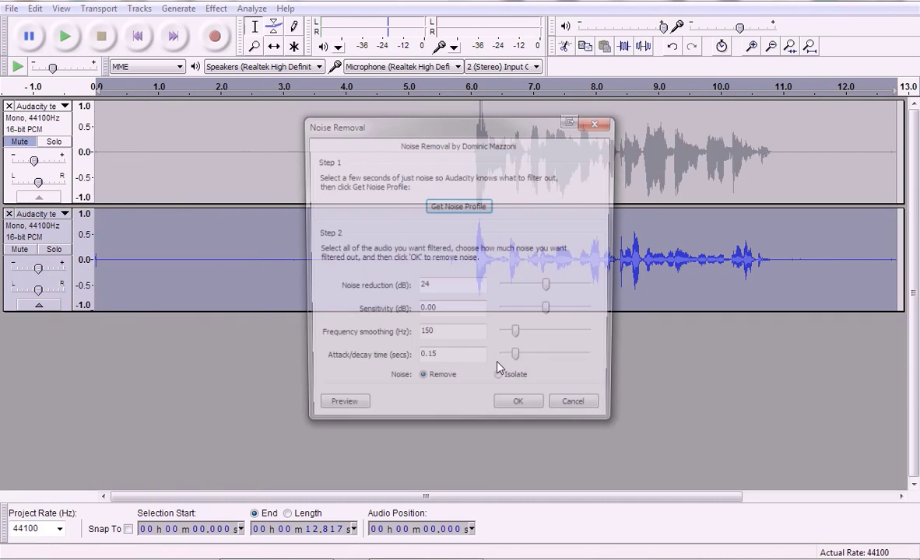
pyautogui.click(523, 414)
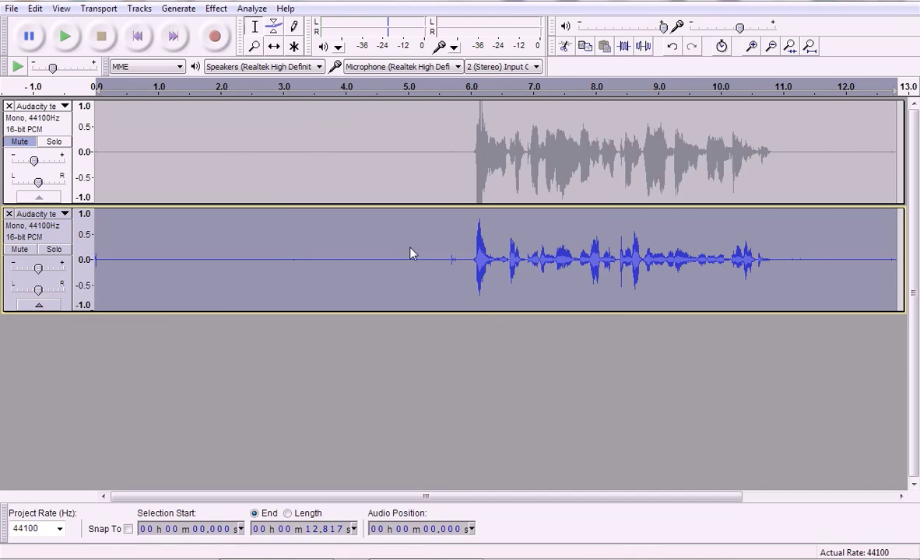
# - Play the cleaned lower track from 2.159 s, then unmute the upper track and play both from 6.007 s
pyautogui.click(230, 243)
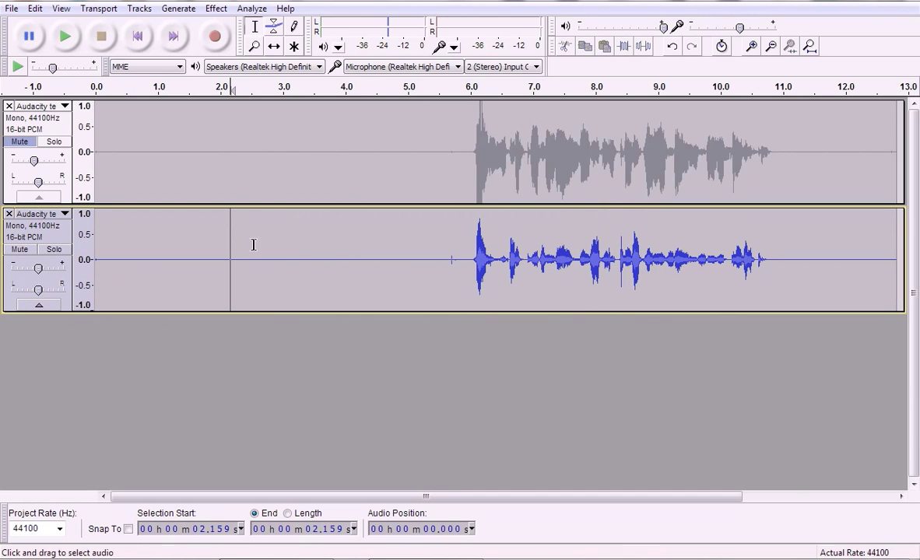
pyautogui.press('space')
pyautogui.press('space')
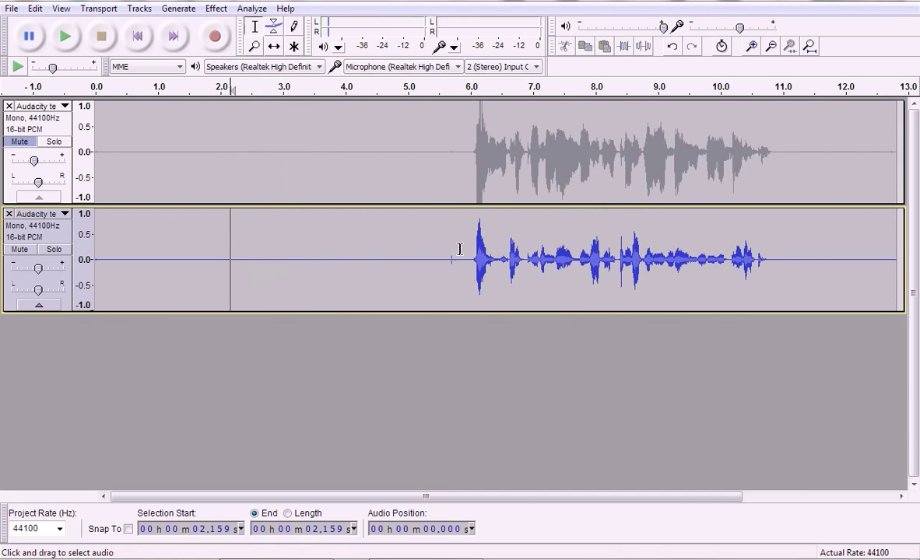
pyautogui.click(471, 252)
pyautogui.press('space')
pyautogui.press('space')
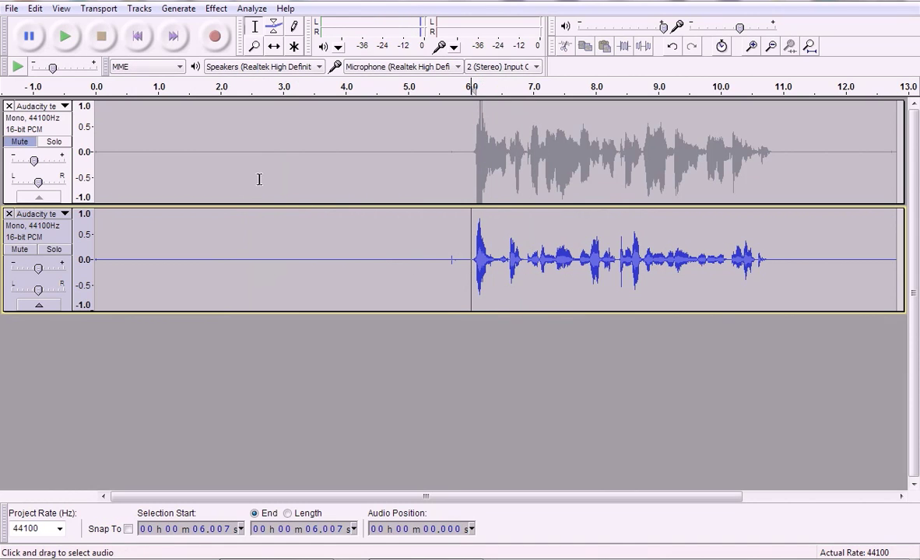
pyautogui.click(18, 141)
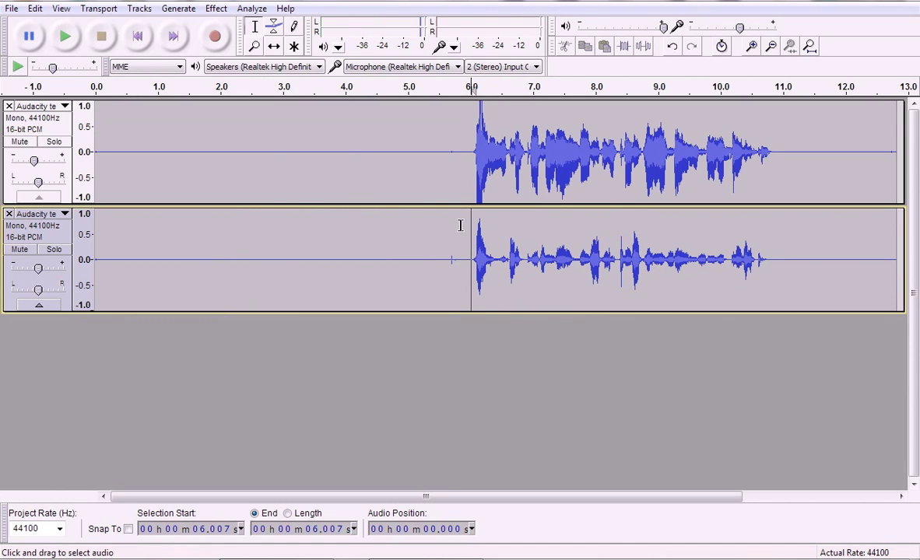
pyautogui.press('space')
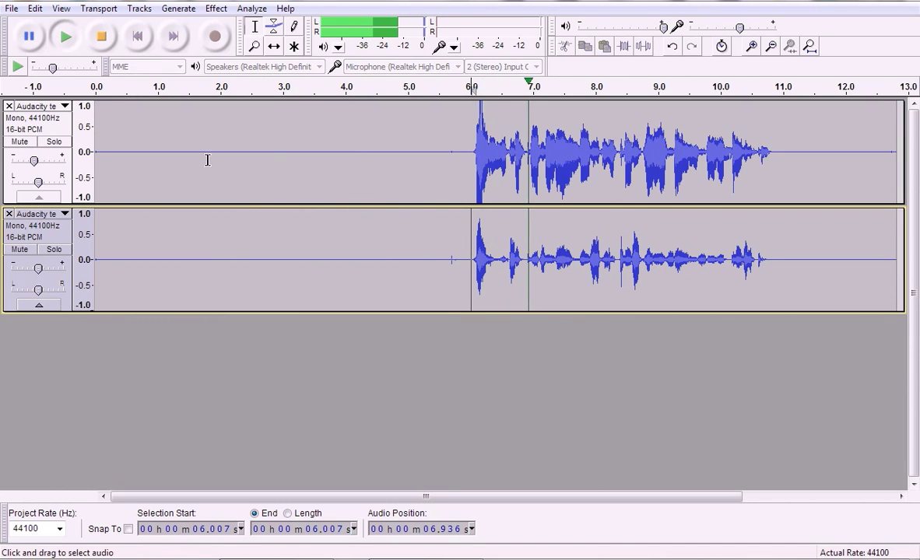
# - Turn the upper track's gain down toward -5 dB and raise the lower track's gain slightly
pyautogui.moveTo(33, 160); pyautogui.dragTo(31, 161)
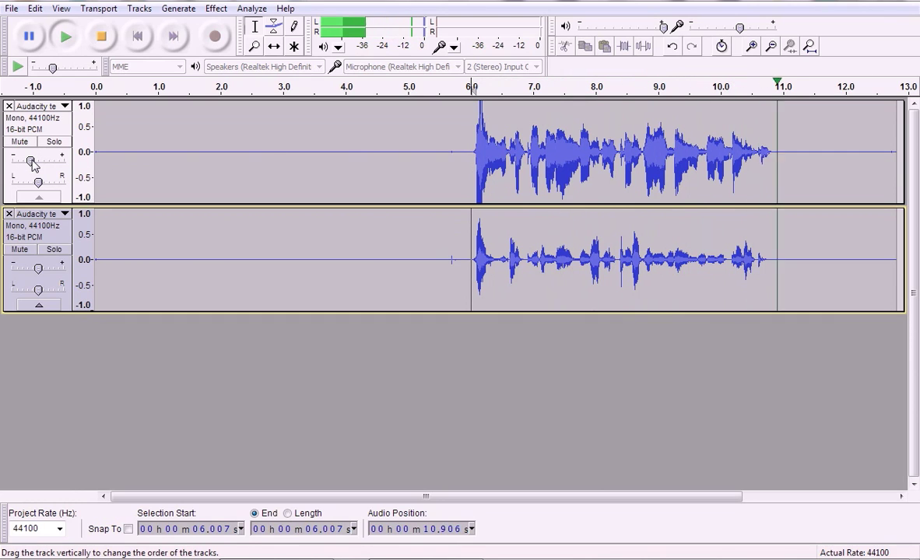
pyautogui.click(472, 150)
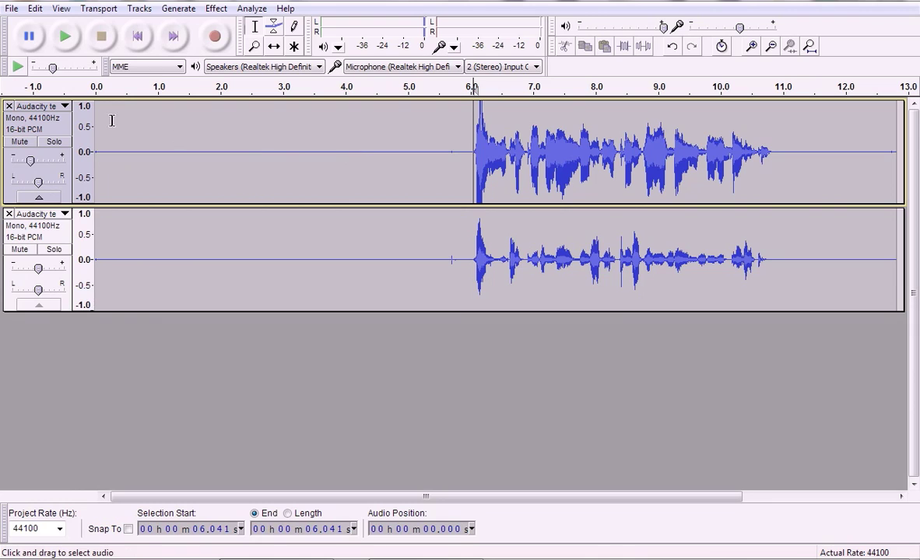
pyautogui.moveTo(30, 160); pyautogui.dragTo(31, 160)
pyautogui.click(465, 146)
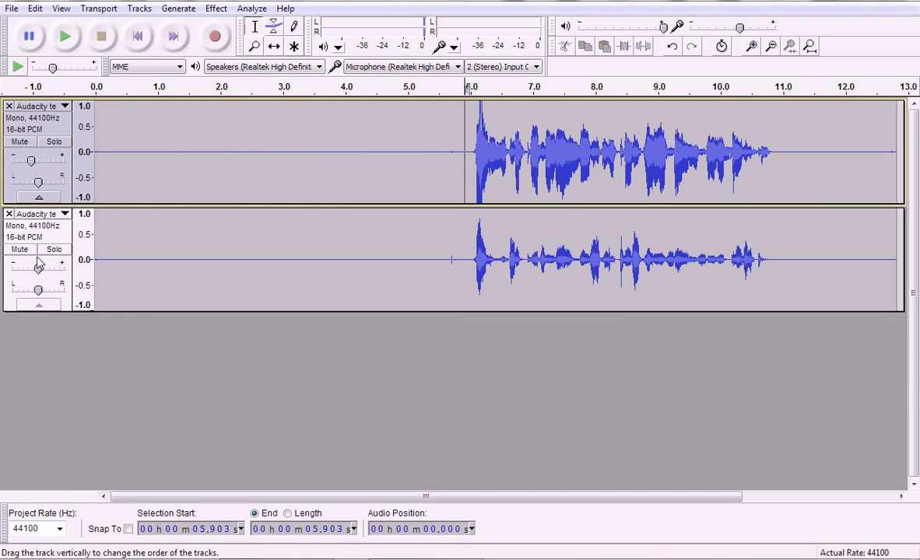
pyautogui.moveTo(40, 269); pyautogui.dragTo(41, 270)
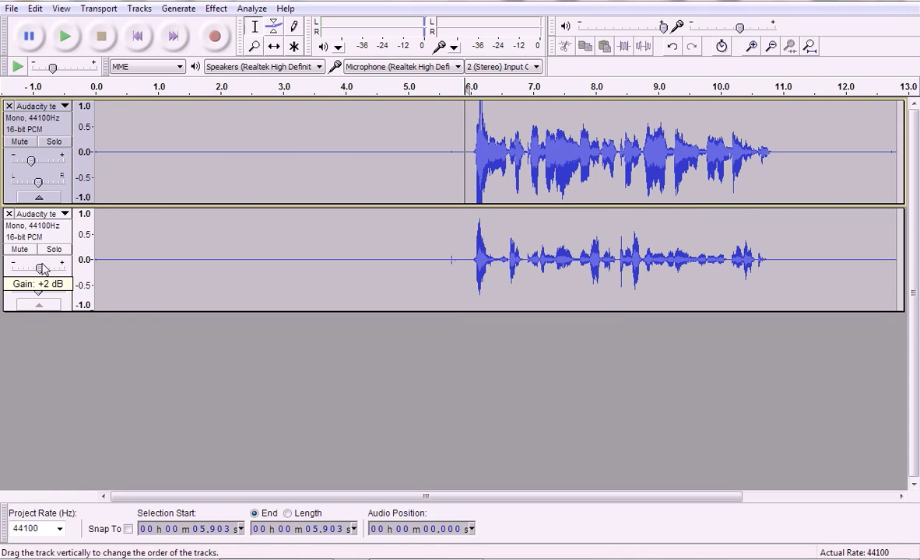
pyautogui.moveTo(32, 160); pyautogui.dragTo(34, 162)
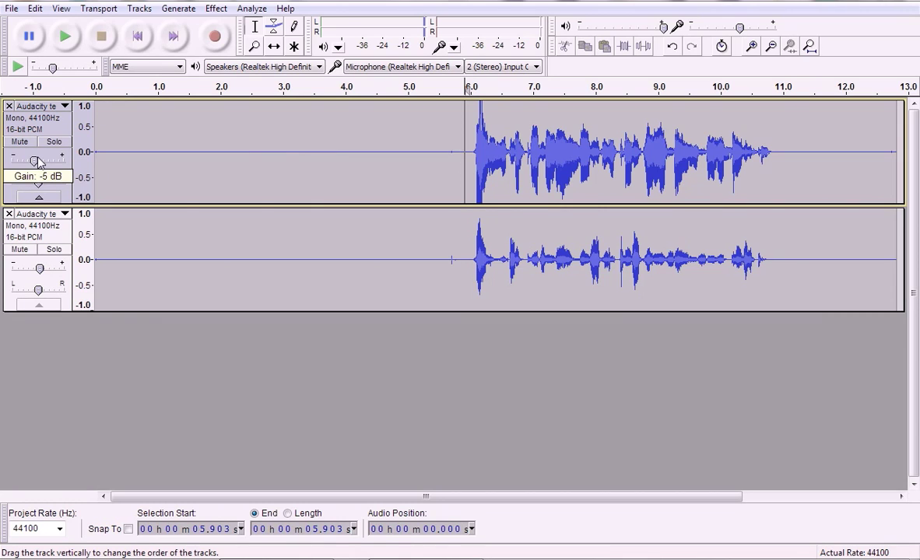
# - Play the balanced mix from 5.903 s several times to compare the two voices
pyautogui.press('space')
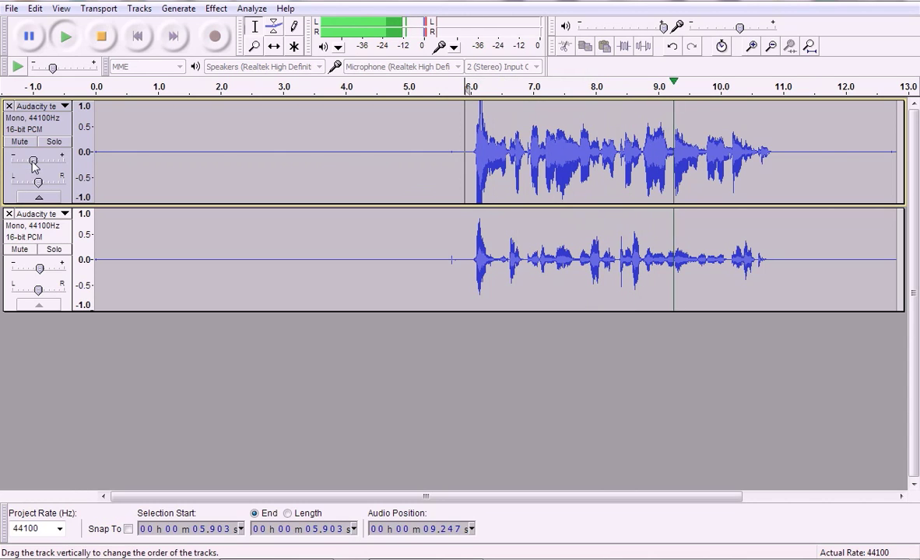
pyautogui.press('space')
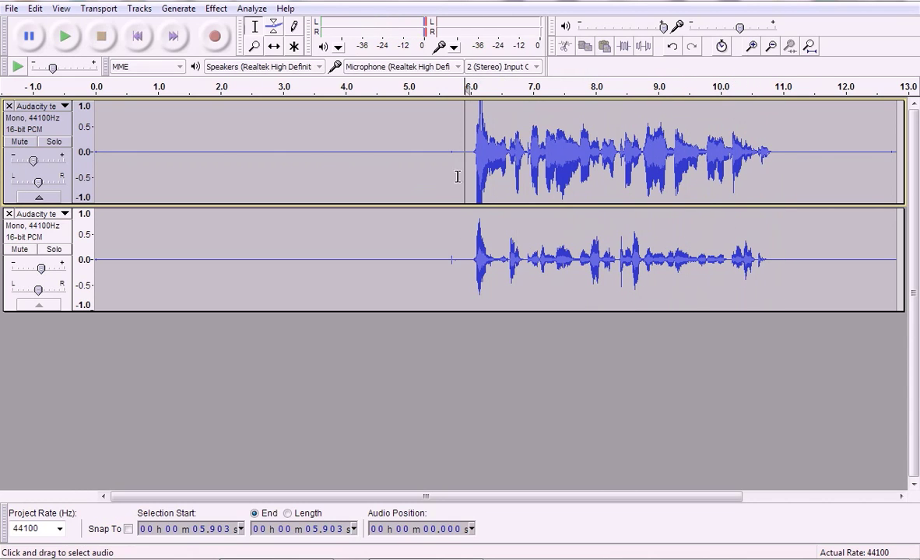
pyautogui.press('space')
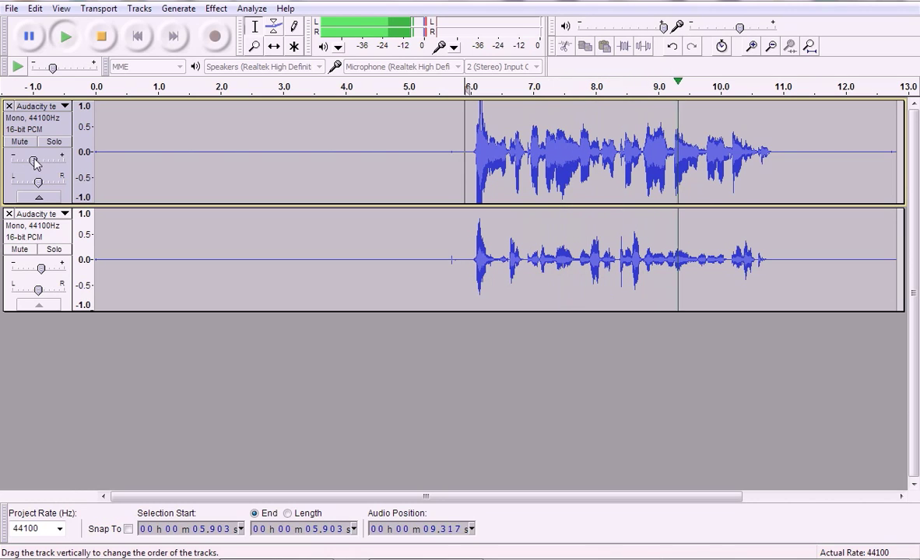
pyautogui.press('space')
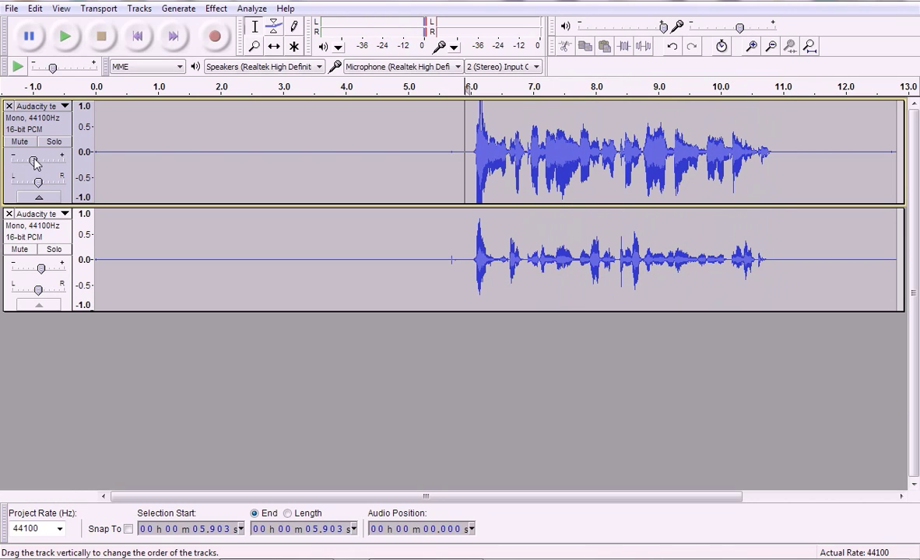
pyautogui.moveTo(34, 162)
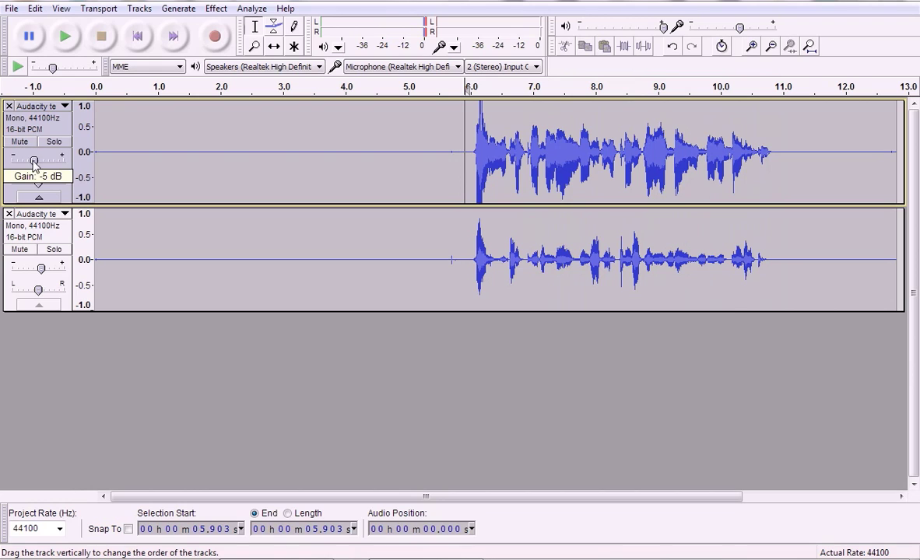
pyautogui.moveTo(44, 275)
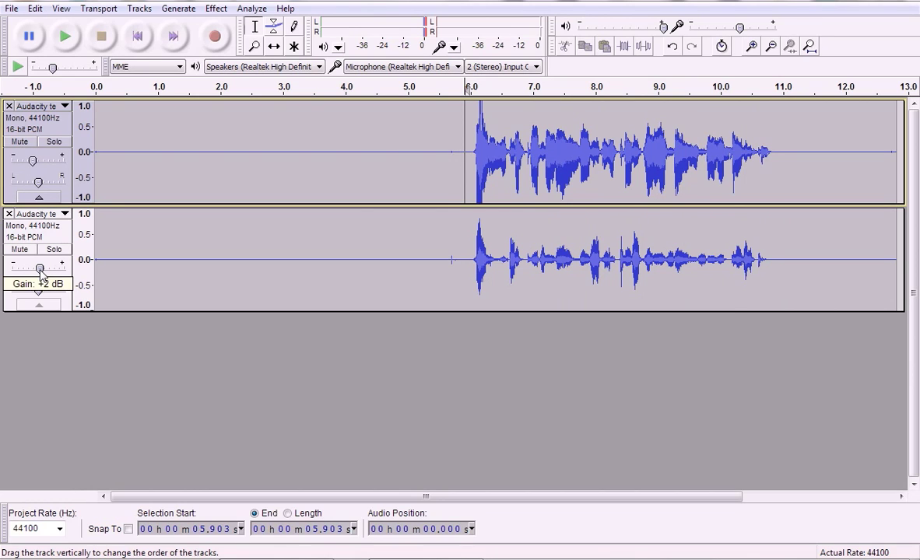
pyautogui.press('space')
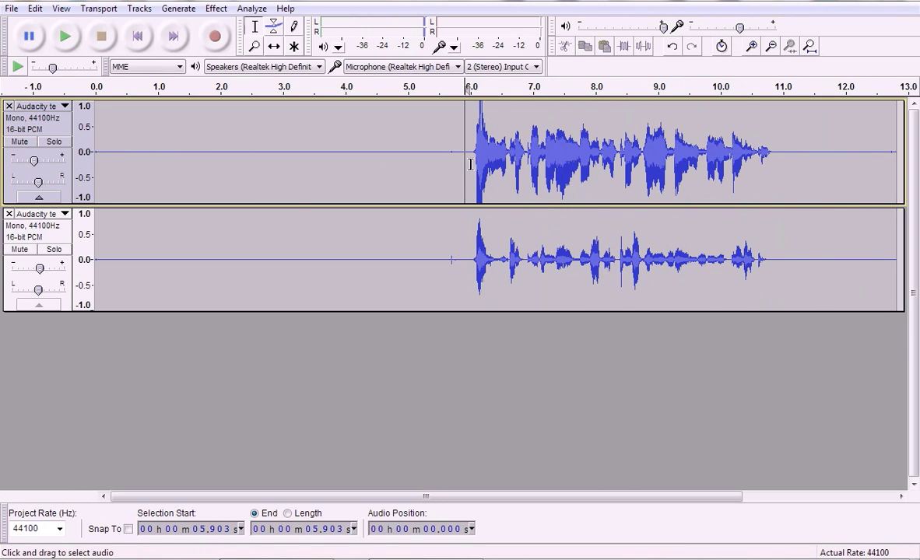
pyautogui.press('space')
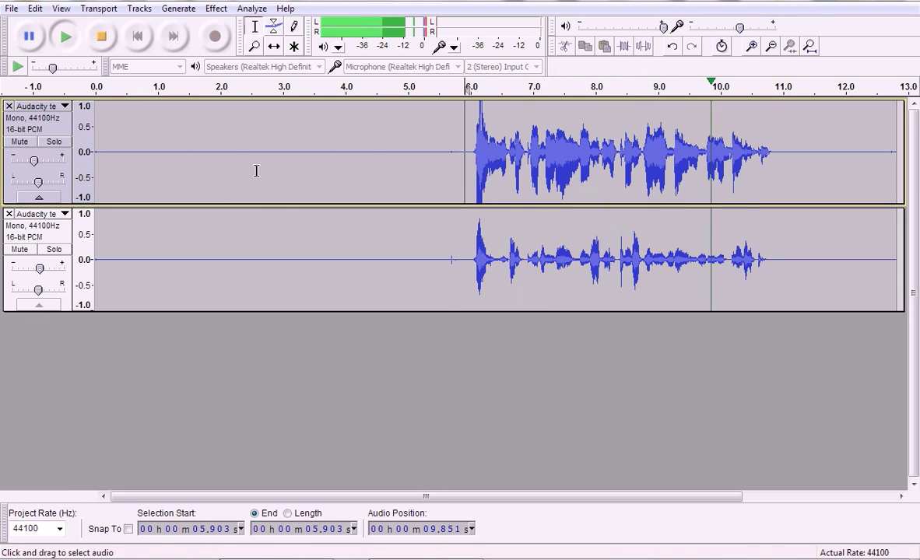
pyautogui.press('space')
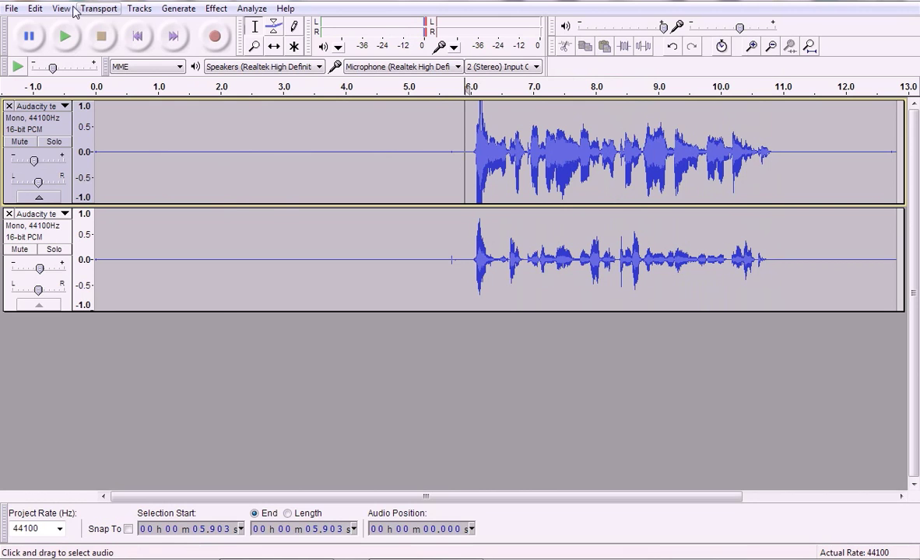
# - Import the original voice recording as a third track below the two processed tracks
pyautogui.click(10, 8)
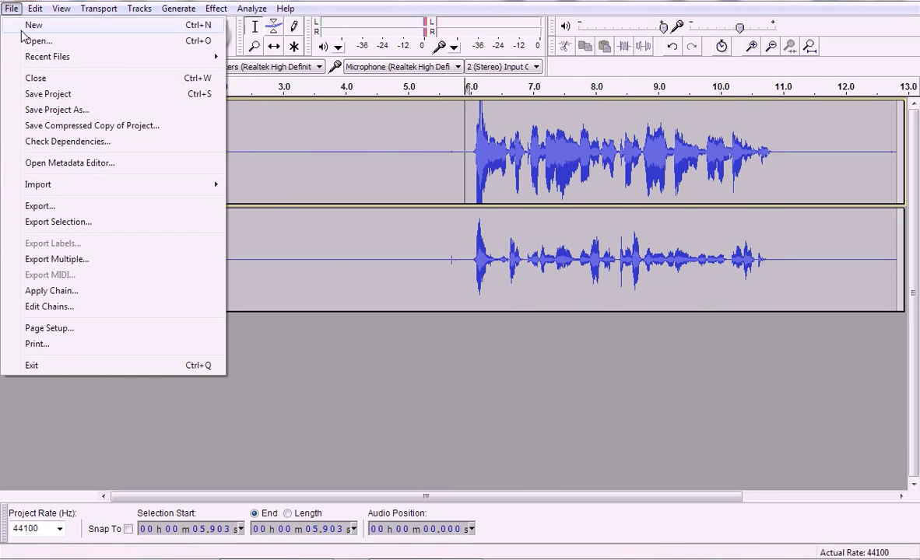
pyautogui.click(94, 208)
pyautogui.click(370, 281)
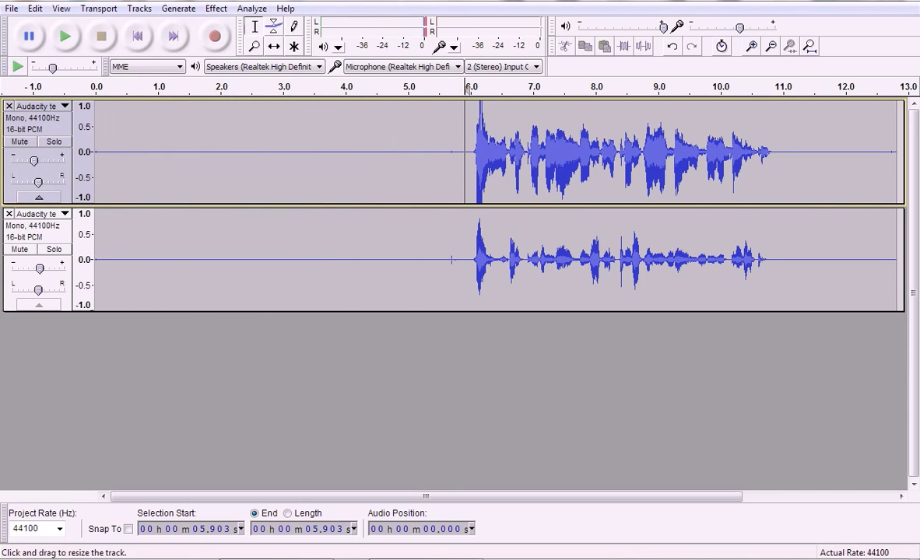
pyautogui.moveTo(106, 427); pyautogui.dragTo(151, 367)
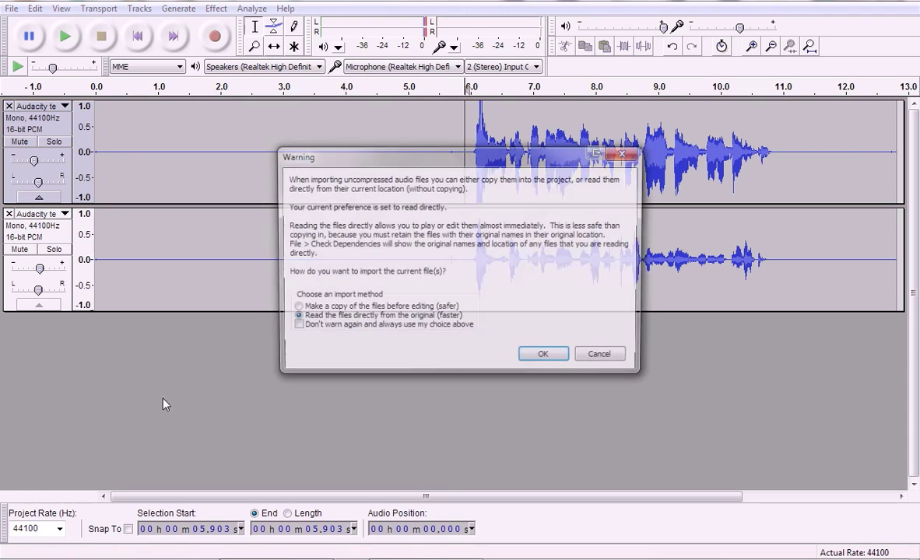
pyautogui.click(545, 357)
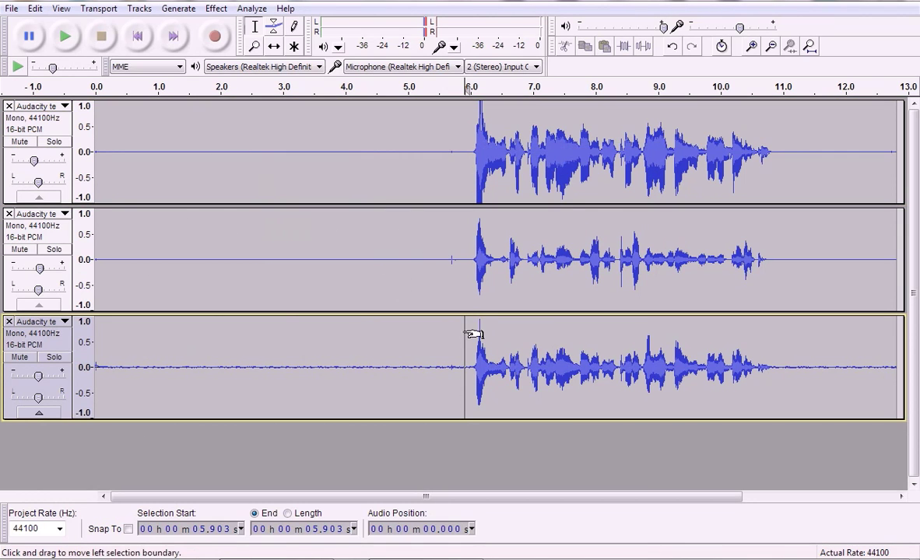
# - Mute both voice tracks and play the original recording on its own
pyautogui.click(19, 142)
pyautogui.click(20, 249)
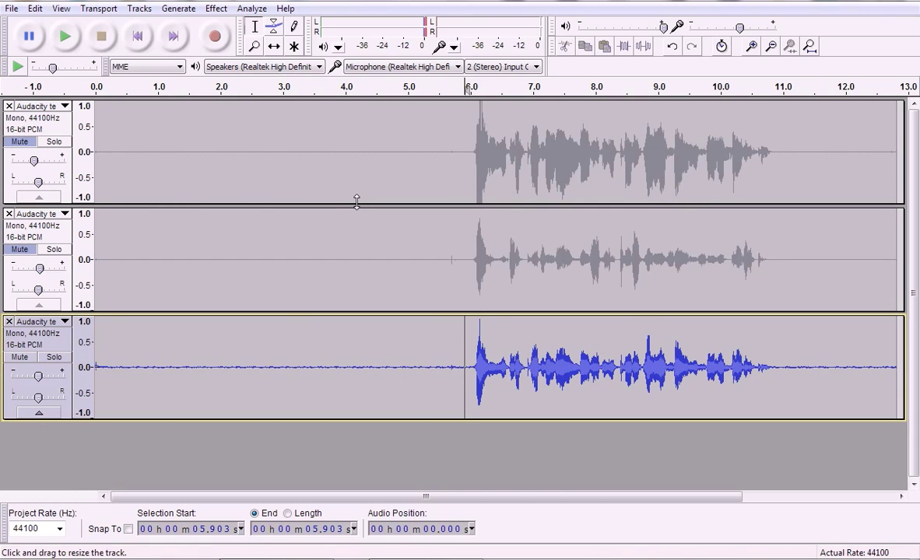
pyautogui.press('space')
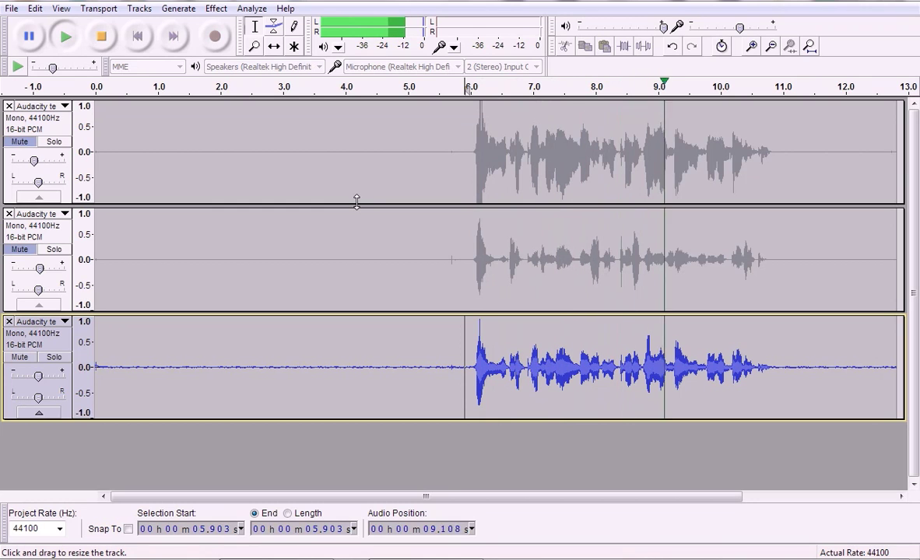
pyautogui.press('space')
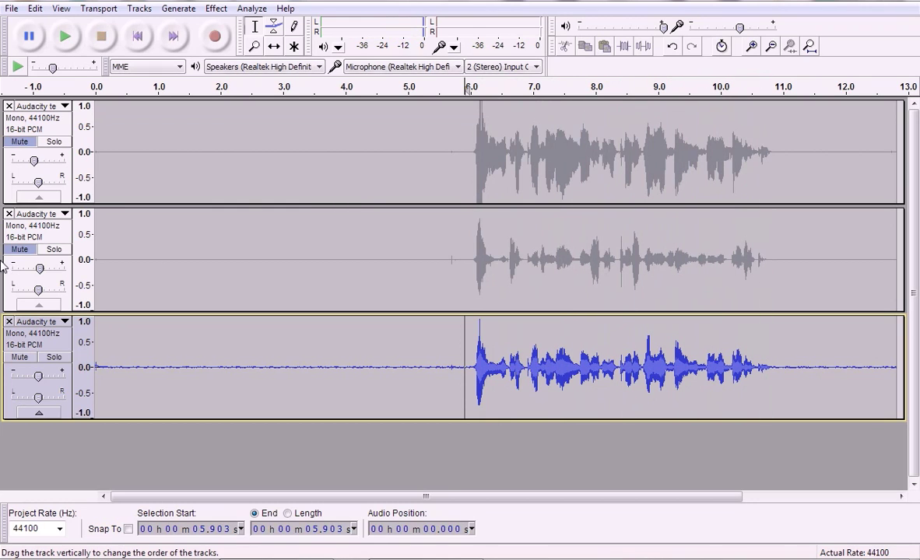
# - Unmute the voice tracks, mute the original, play them, and place the cursor at 6.018 s
pyautogui.click(19, 249)
pyautogui.click(18, 141)
pyautogui.click(19, 356)
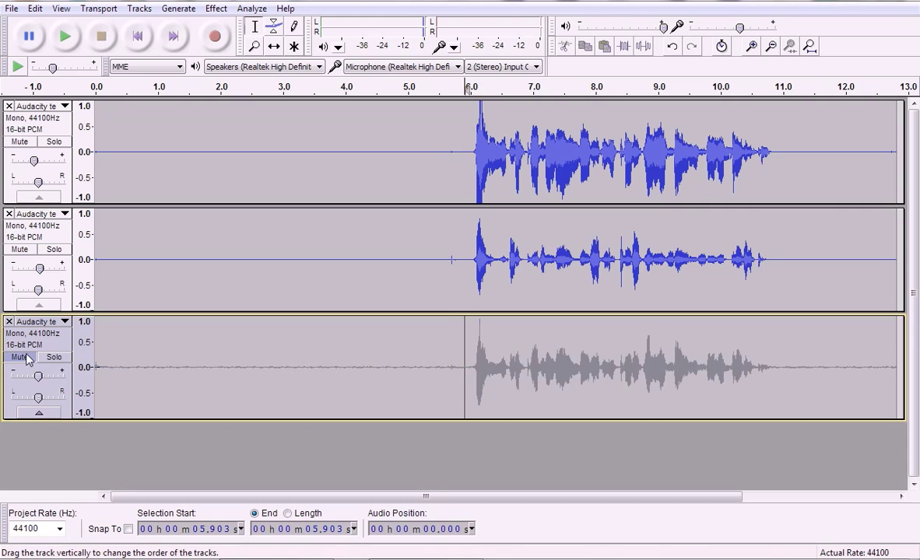
pyautogui.press('space')
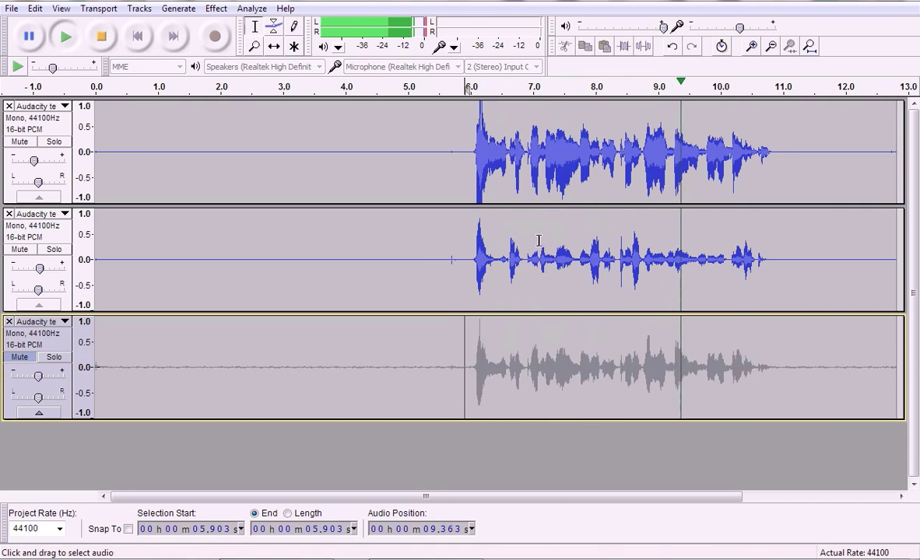
pyautogui.press('space')
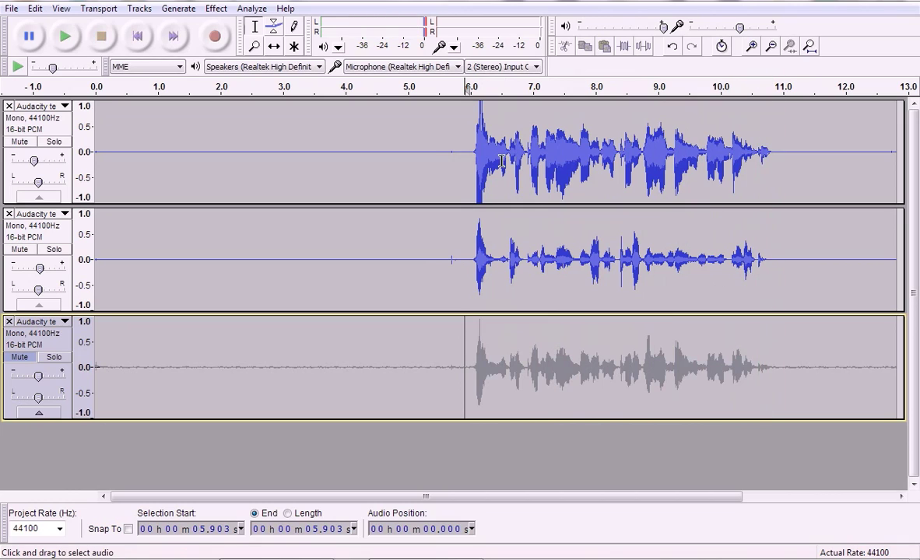
pyautogui.click(502, 164)
pyautogui.click(472, 149)
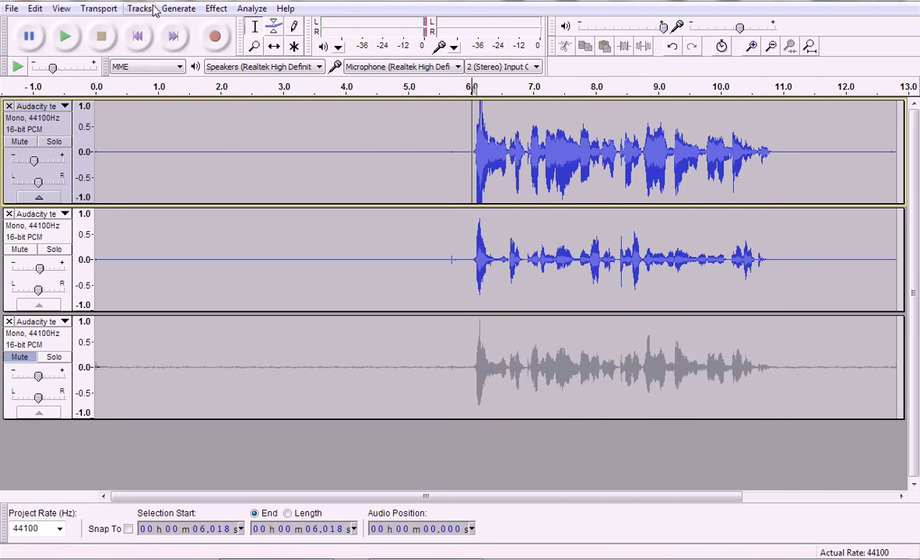
pyautogui.click(215, 12)
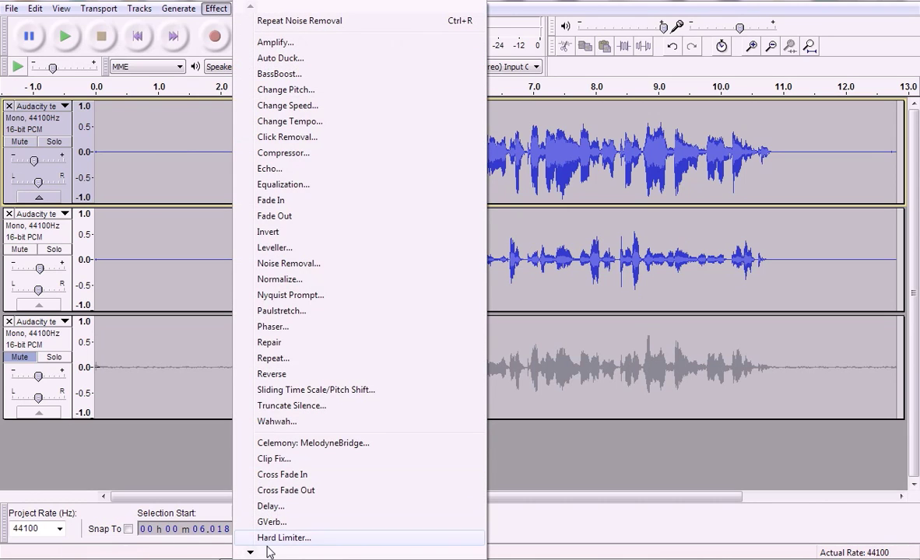
pyautogui.moveTo(268, 551)
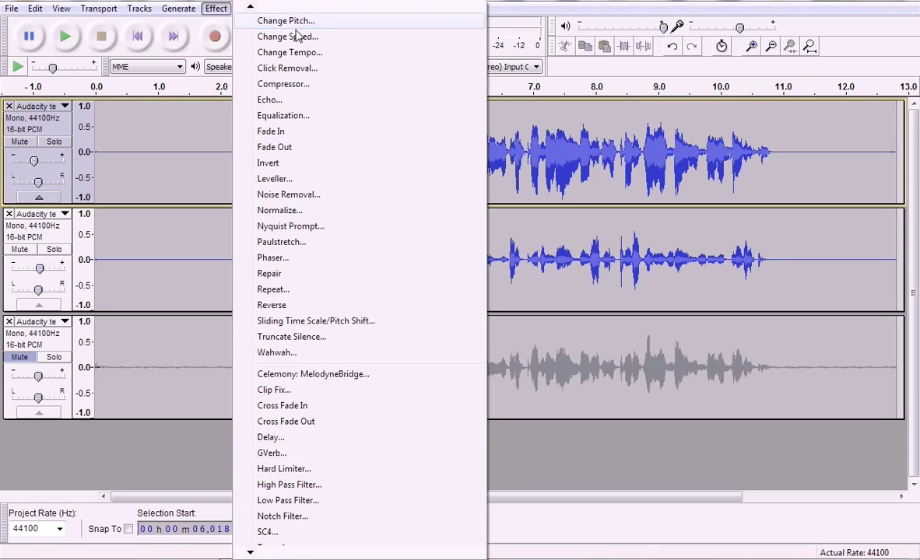
pyautogui.click(554, 469)
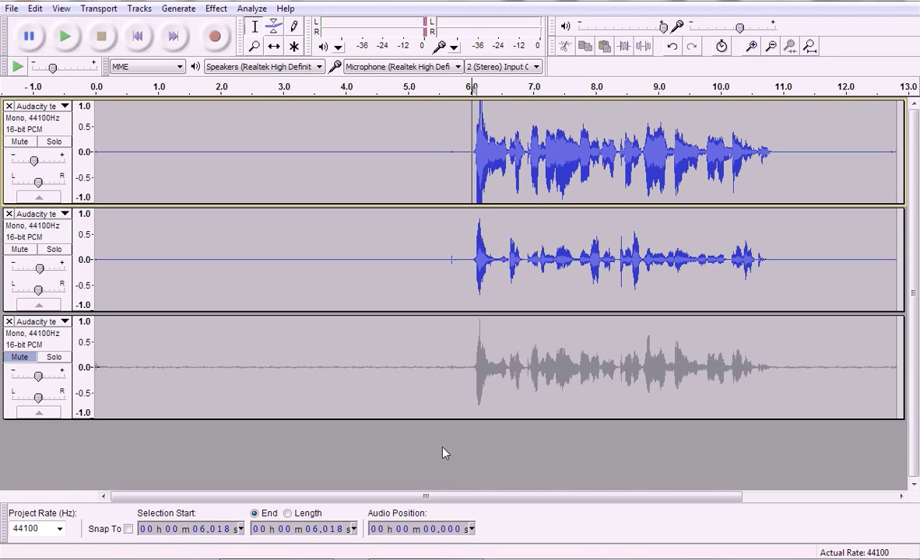
# - Make trial selections: 5.9–11.1 s across tracks, the first track's speech, and both tracks' lead-in silence
pyautogui.moveTo(464, 179)
pyautogui.mouseDown()
pyautogui.moveTo(493, 302)
pyautogui.moveTo(807, 331)
pyautogui.mouseUp()
pyautogui.click(788, 296)
pyautogui.moveTo(472, 152); pyautogui.dragTo(779, 230)
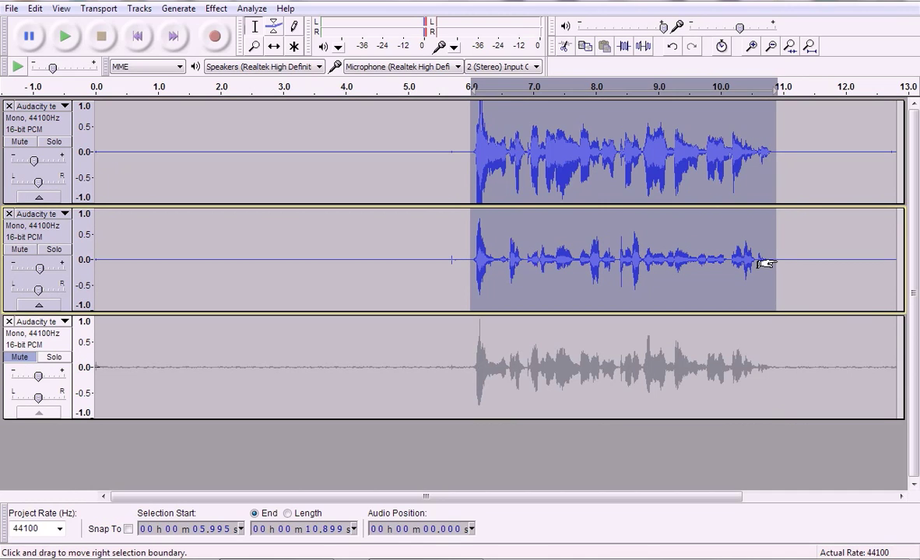
pyautogui.click(799, 250)
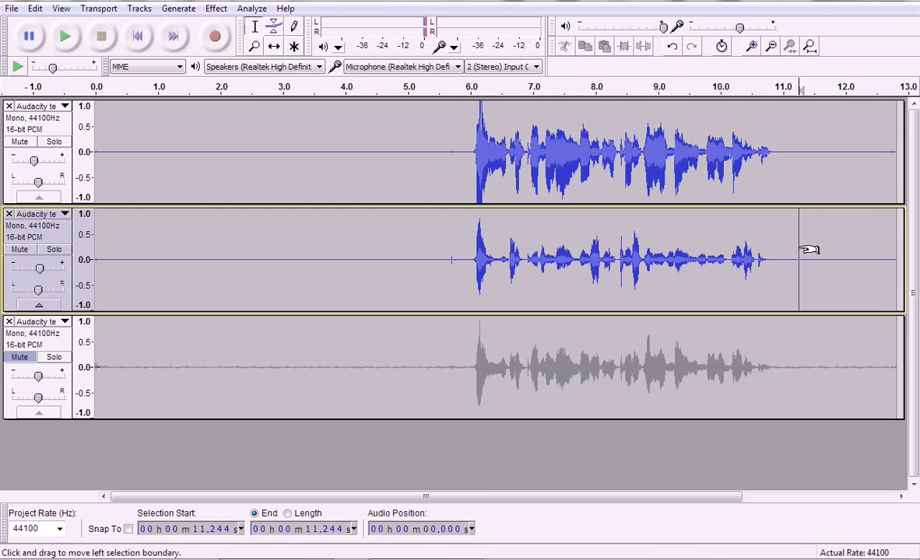
pyautogui.moveTo(155, 191); pyautogui.dragTo(461, 179)
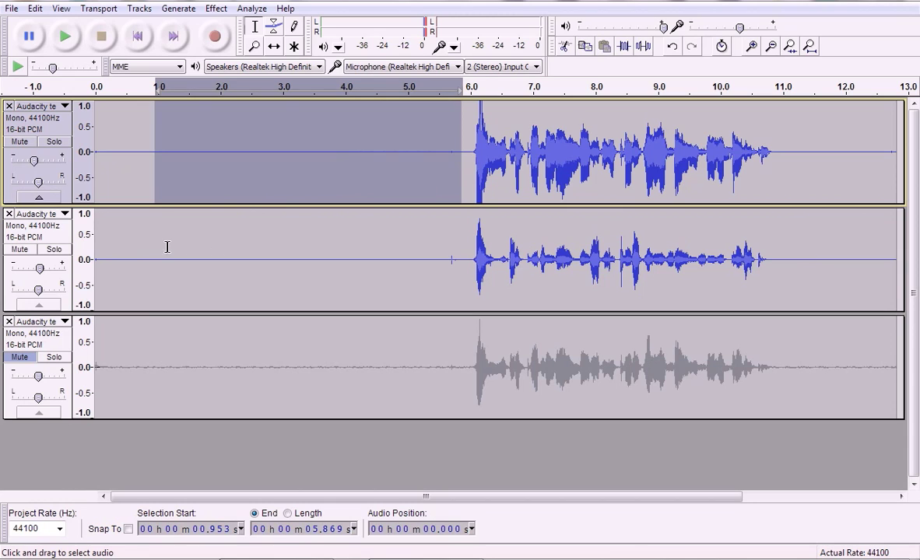
pyautogui.moveTo(118, 229); pyautogui.dragTo(446, 264)
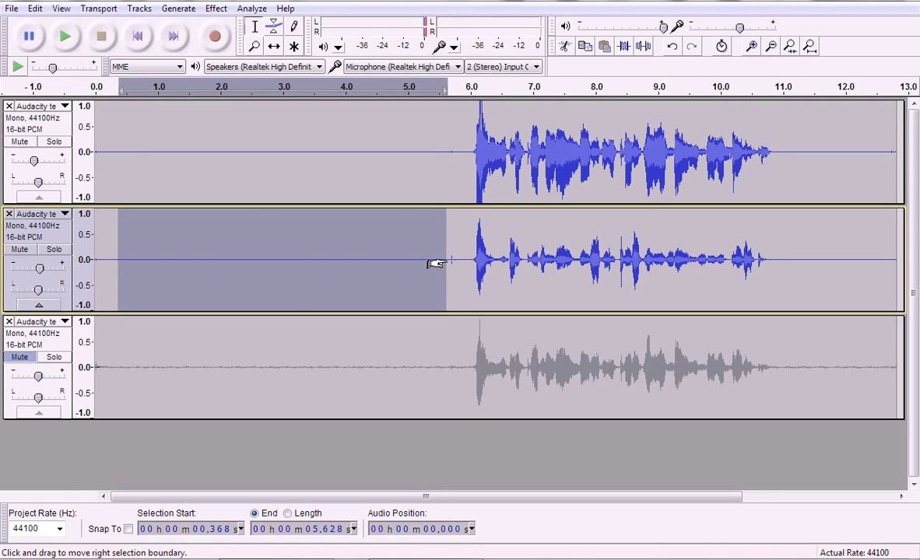
pyautogui.click(457, 261)
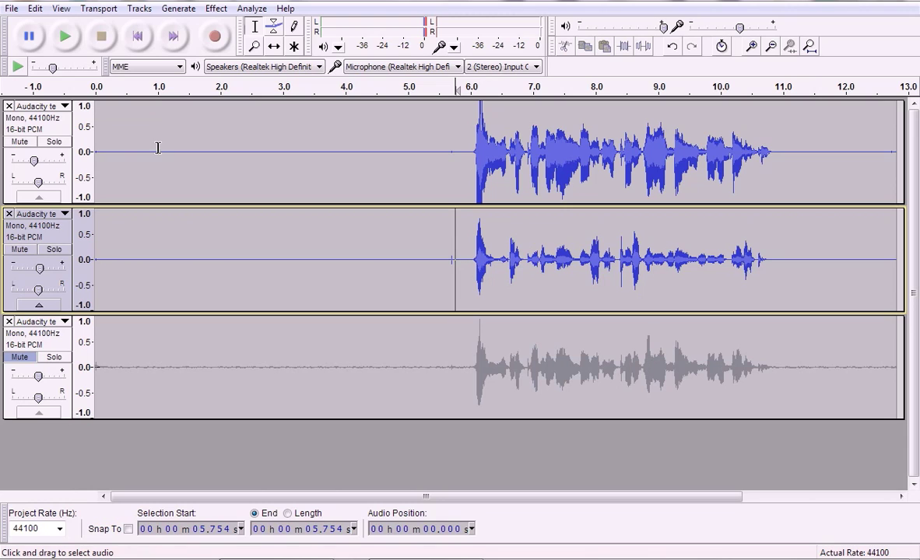
# - After more lead-in test selections, select track 1's silent tail from about 10.9 to 12.8 s
pyautogui.moveTo(118, 146); pyautogui.dragTo(426, 151)
pyautogui.click(385, 151)
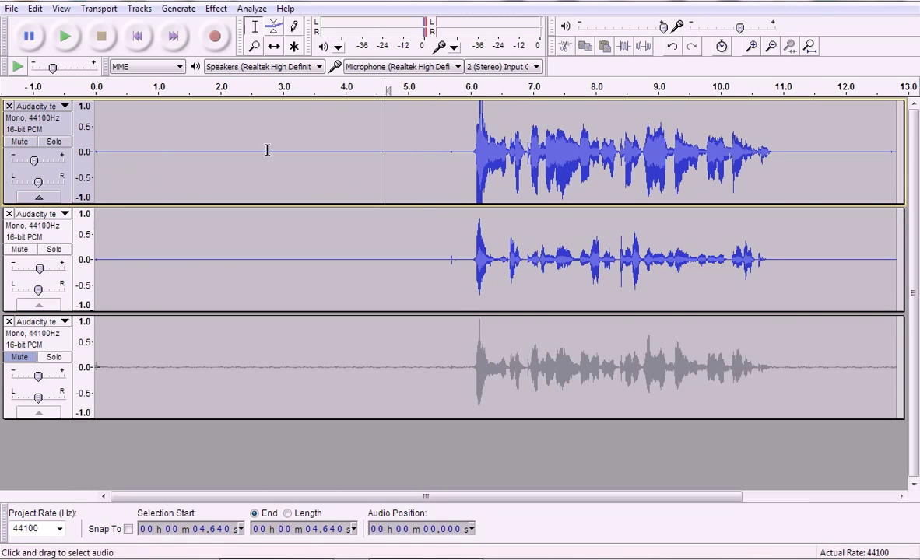
pyautogui.moveTo(113, 123); pyautogui.dragTo(460, 152)
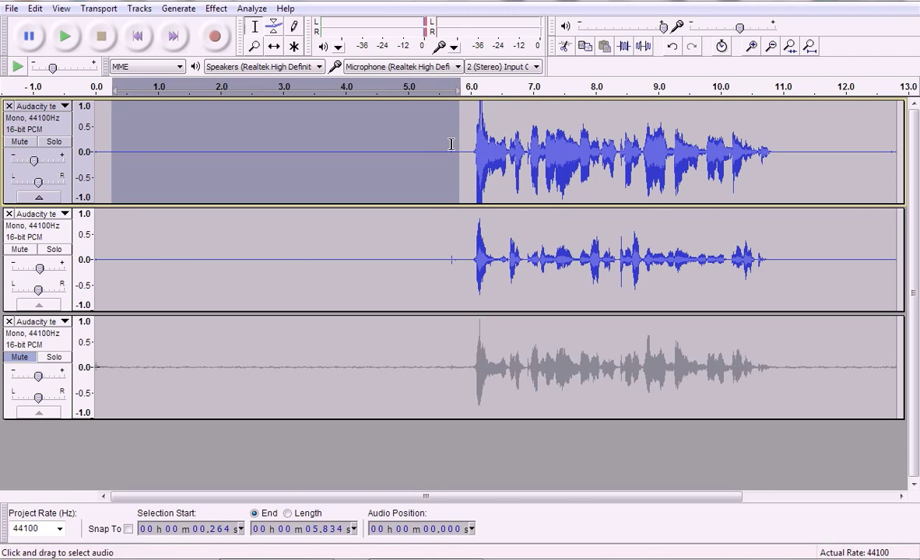
pyautogui.click(451, 144)
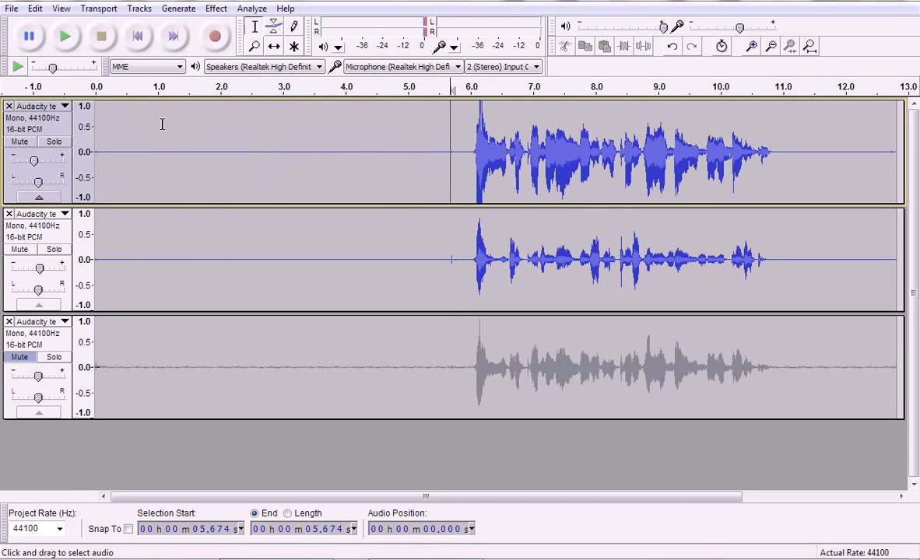
pyautogui.moveTo(157, 123); pyautogui.dragTo(277, 132)
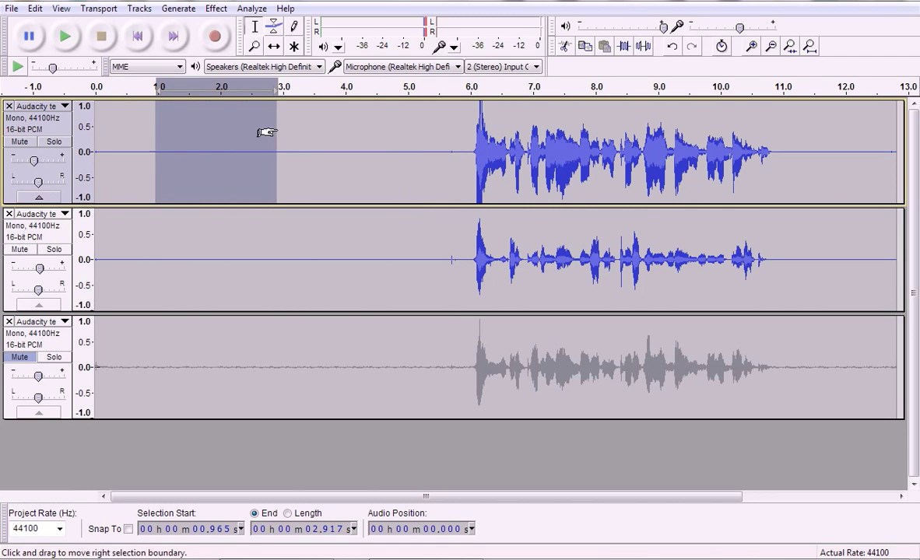
pyautogui.click(293, 176)
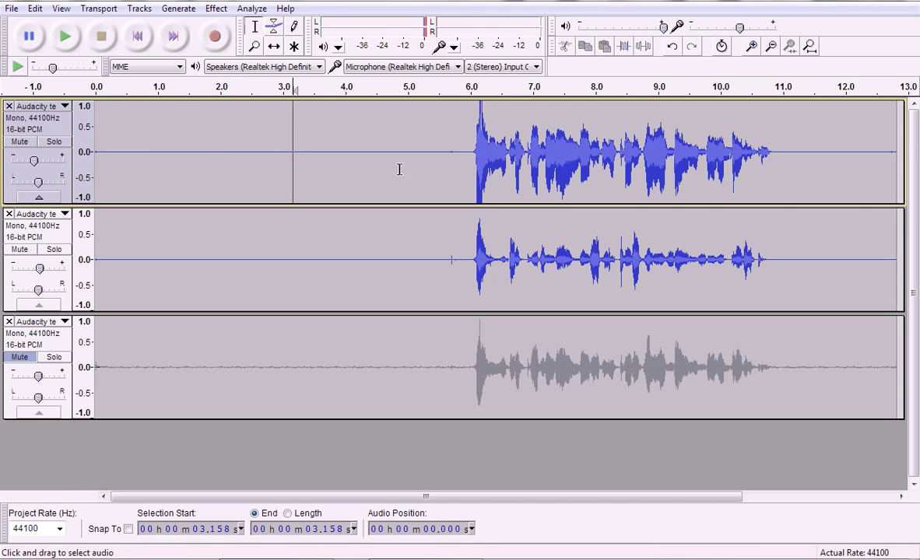
pyautogui.moveTo(119, 132); pyautogui.dragTo(342, 134)
pyautogui.click(411, 147)
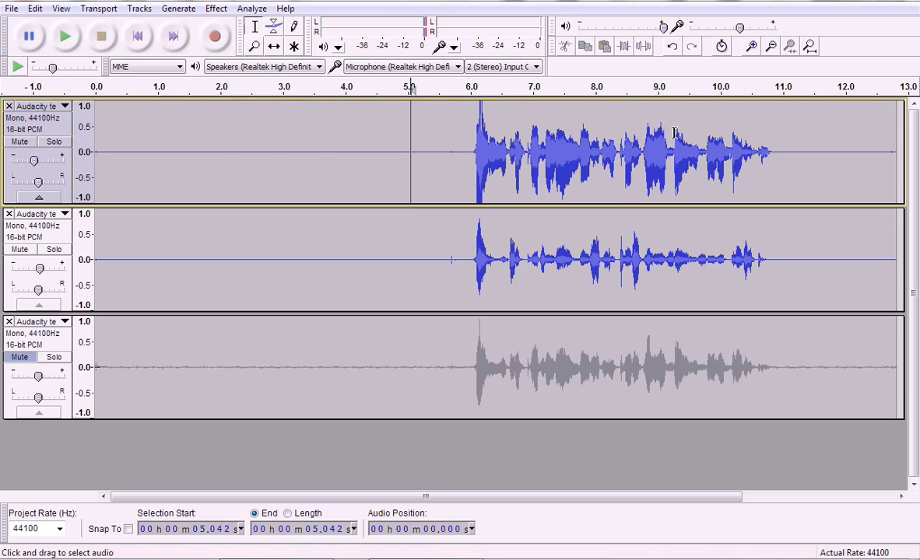
pyautogui.moveTo(780, 141); pyautogui.dragTo(897, 150)
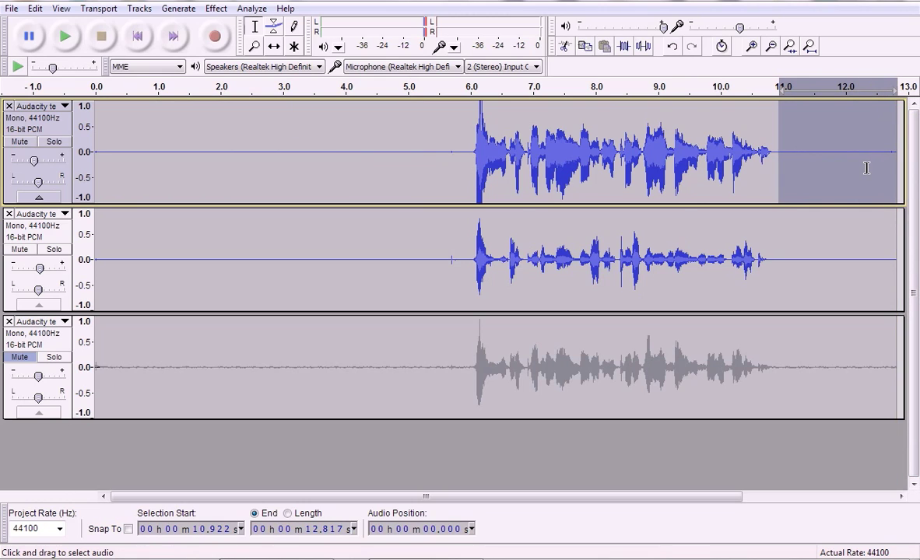